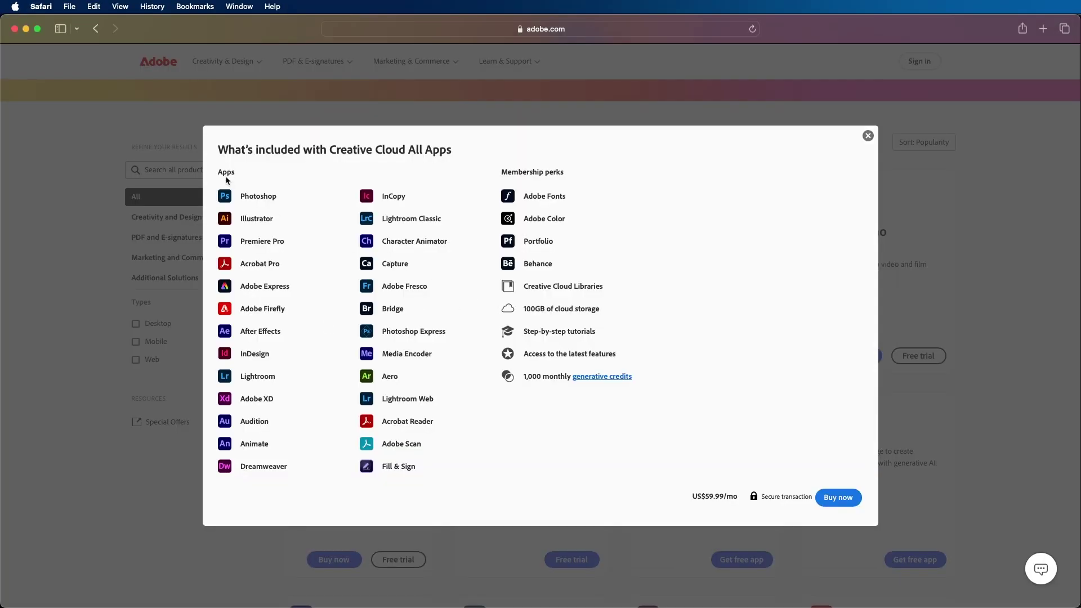
Step: Review the All Apps plan's included apps, then filter plans by Video and Graphic Design
{"action": "left_click_drag", "start_coordinate": [253, 208], "coordinate": [291, 441]}
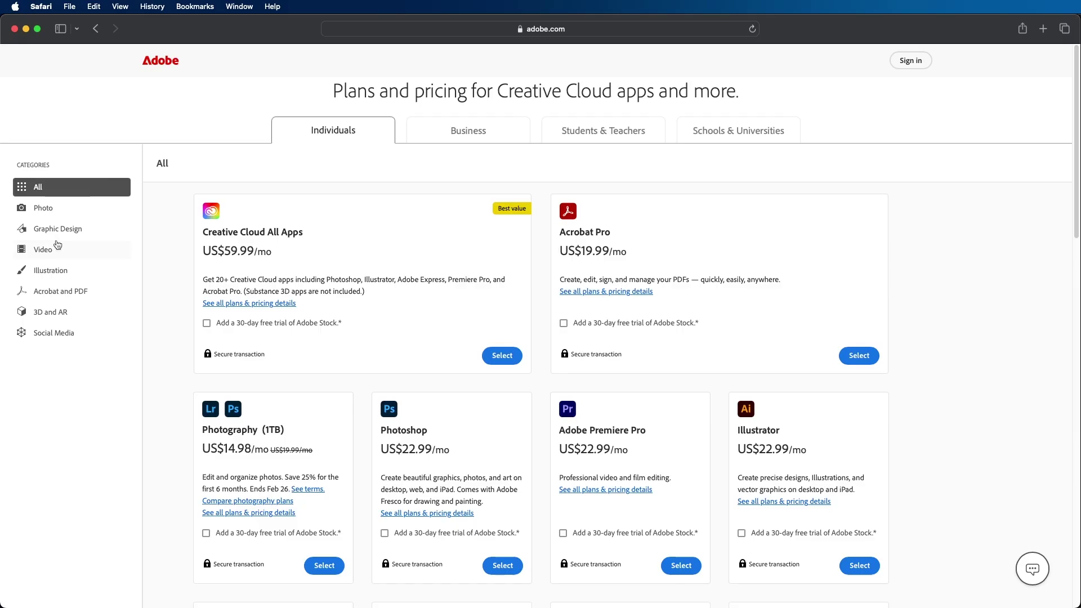
{"action": "left_click", "coordinate": [57, 245]}
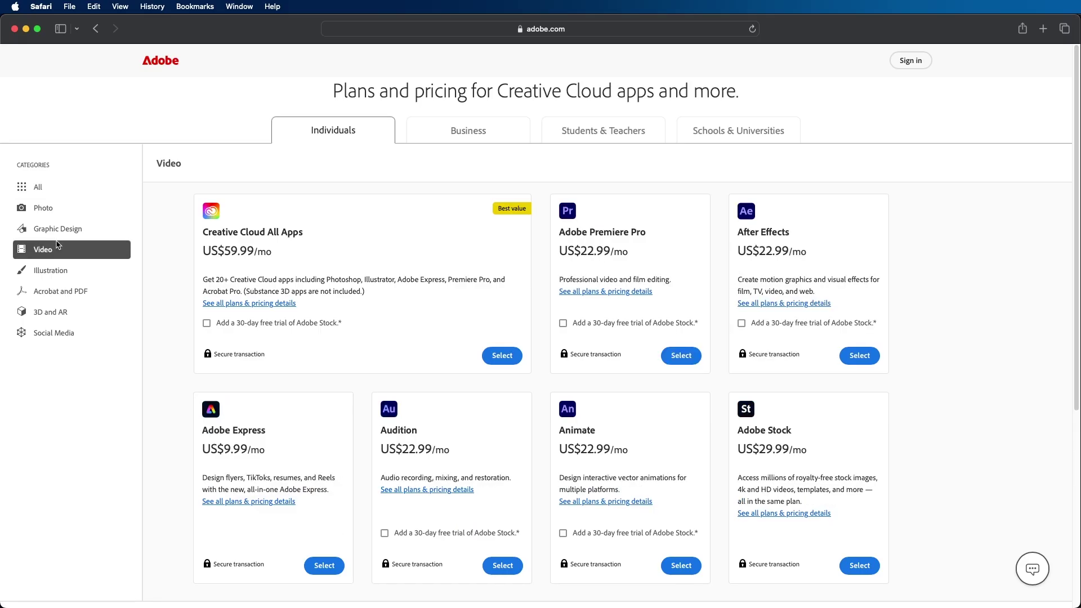
{"action": "left_click", "coordinate": [65, 234]}
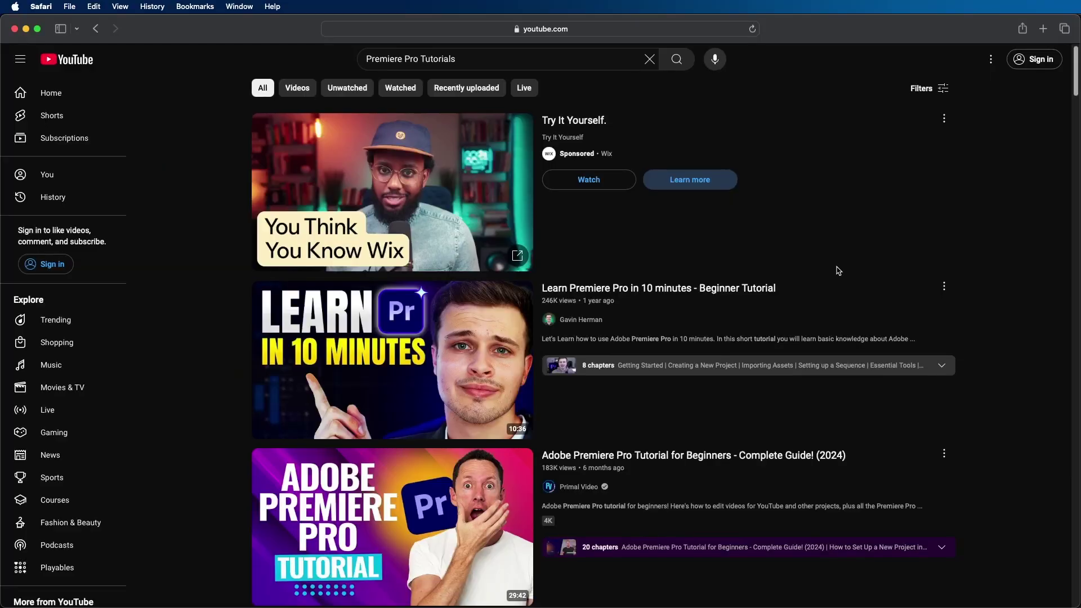
Step: Scroll down through the YouTube 'Premiere Pro Tutorials' search results
{"action": "scroll", "coordinate": [837, 271], "scroll_direction": "down", "scroll_amount": 12}
{"action": "scroll", "coordinate": [838, 271], "scroll_direction": "down", "scroll_amount": 15}
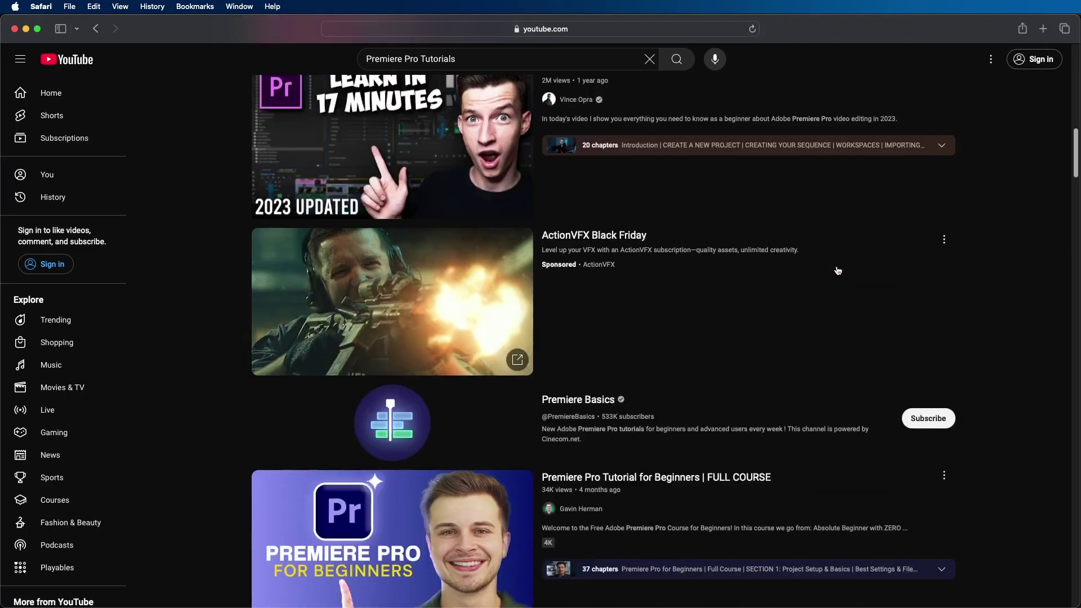
{"action": "scroll", "coordinate": [837, 270], "scroll_direction": "down", "scroll_amount": 13}
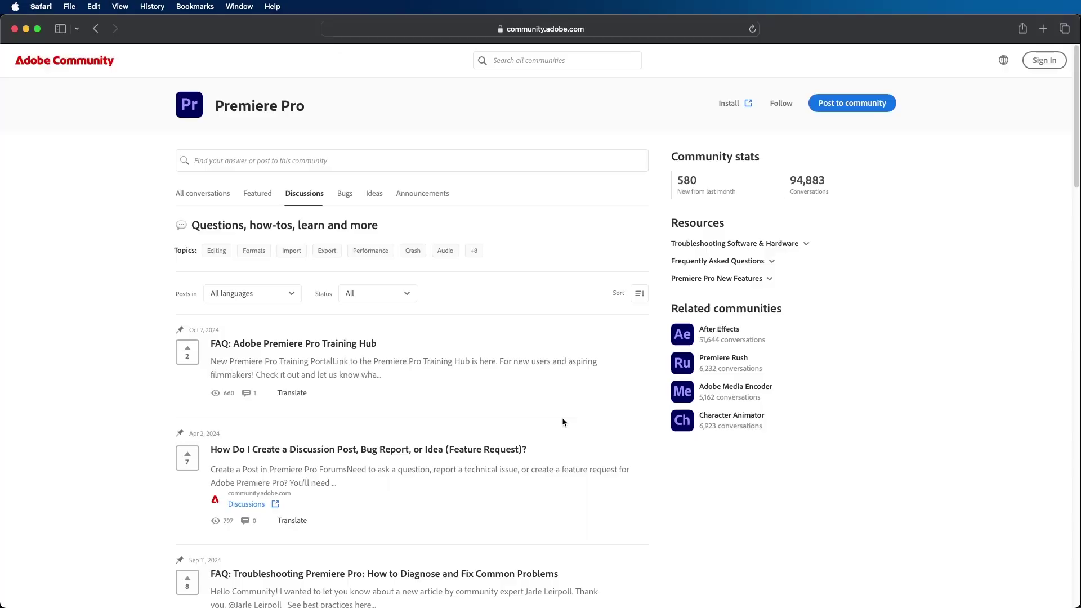
{"action": "scroll", "coordinate": [562, 418], "scroll_direction": "down", "scroll_amount": 3}
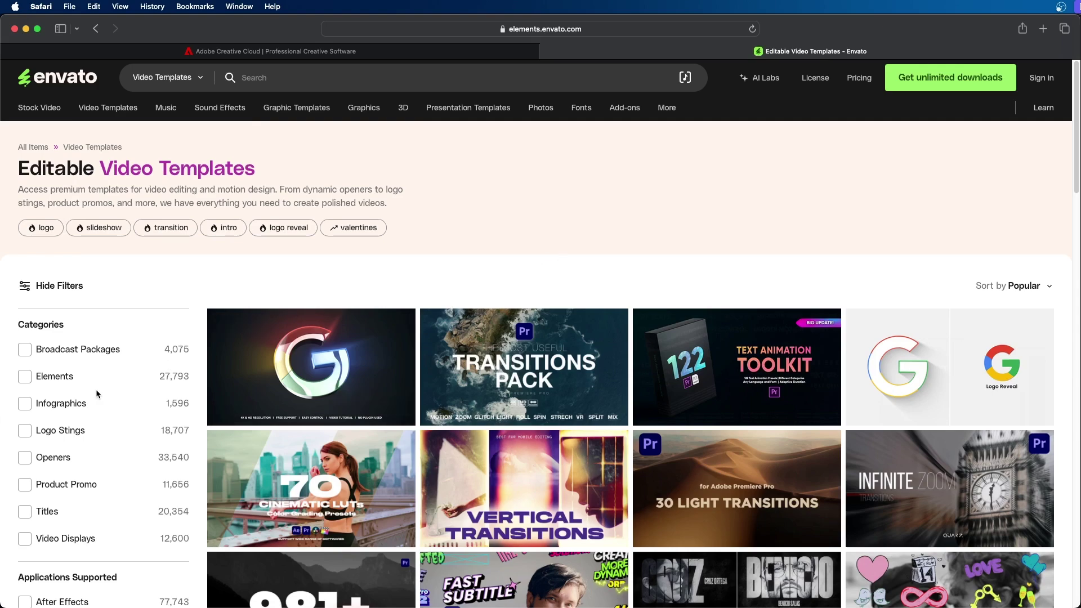
Step: Scroll down the Envato Elements editable video templates page
{"action": "scroll", "coordinate": [97, 394], "scroll_direction": "down", "scroll_amount": 5}
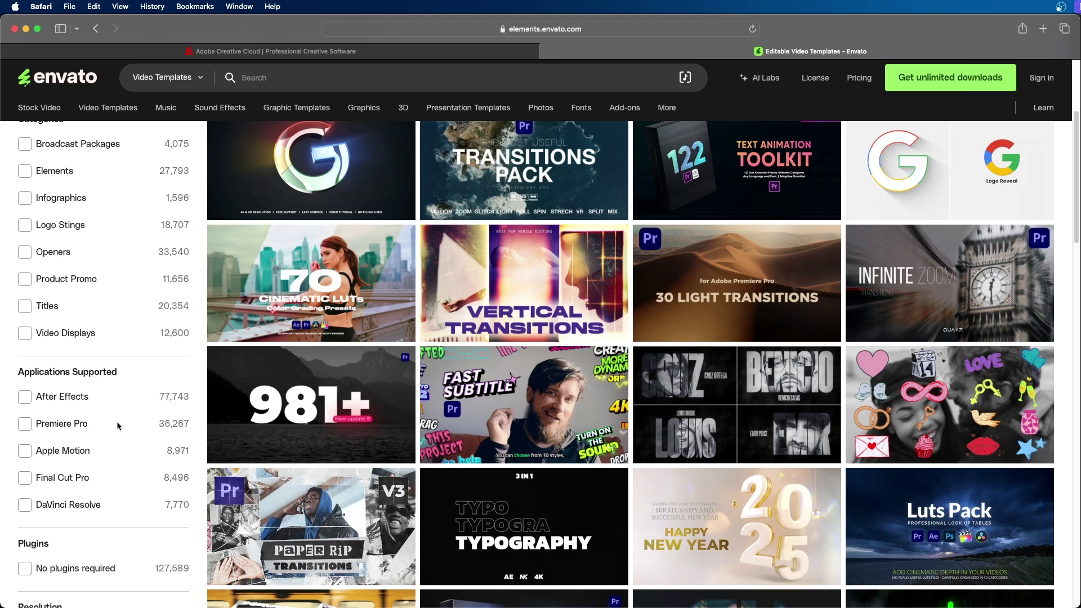
{"action": "scroll", "coordinate": [120, 440], "scroll_direction": "down", "scroll_amount": 1}
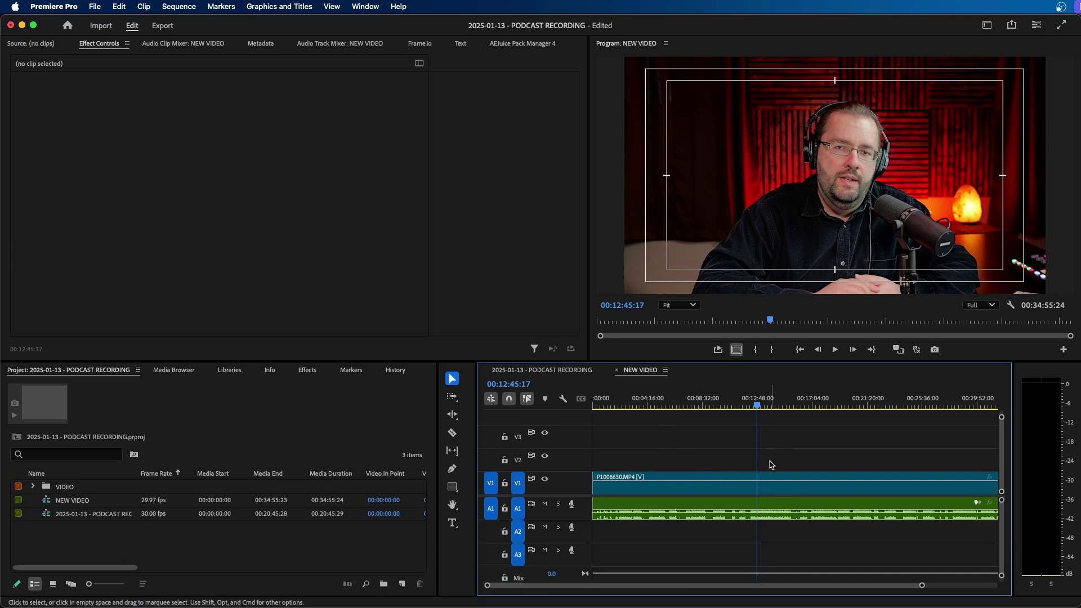
Step: Select the podcast clip, switch to the Color workspace, and expand the Creative, Curves and Basic Correction sections
{"action": "left_click", "coordinate": [706, 494]}
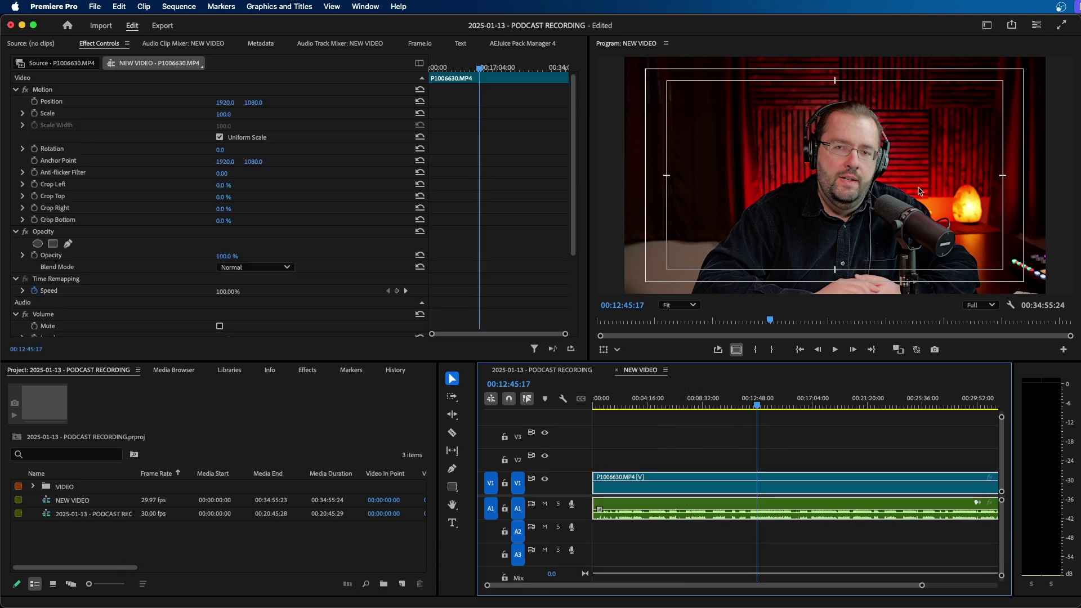
{"action": "left_click", "coordinate": [987, 25]}
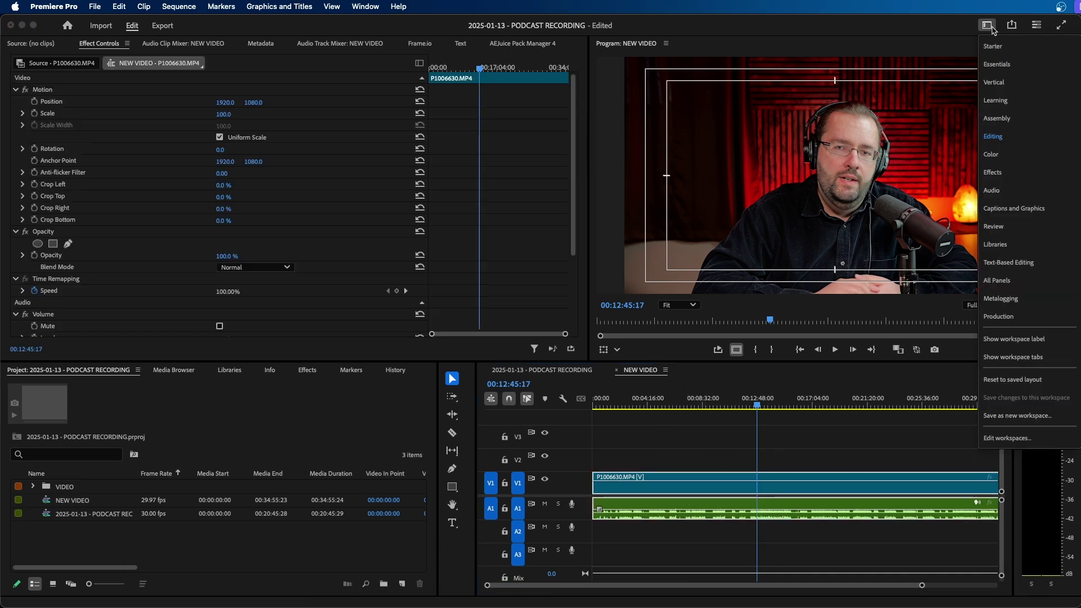
{"action": "key", "text": "Return"}
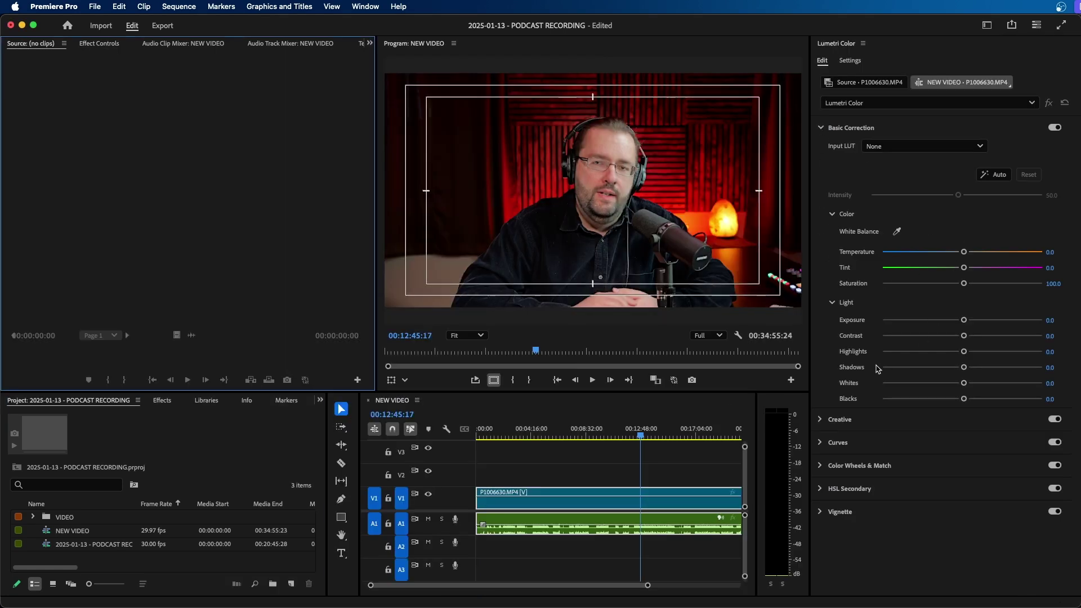
{"action": "left_click", "coordinate": [842, 419]}
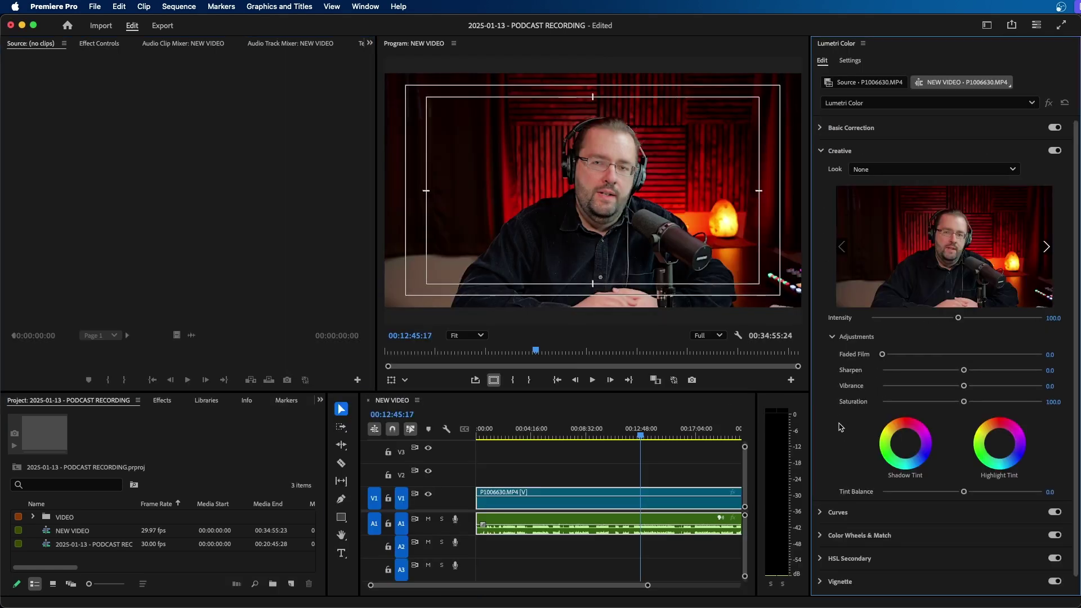
{"action": "left_click", "coordinate": [837, 514]}
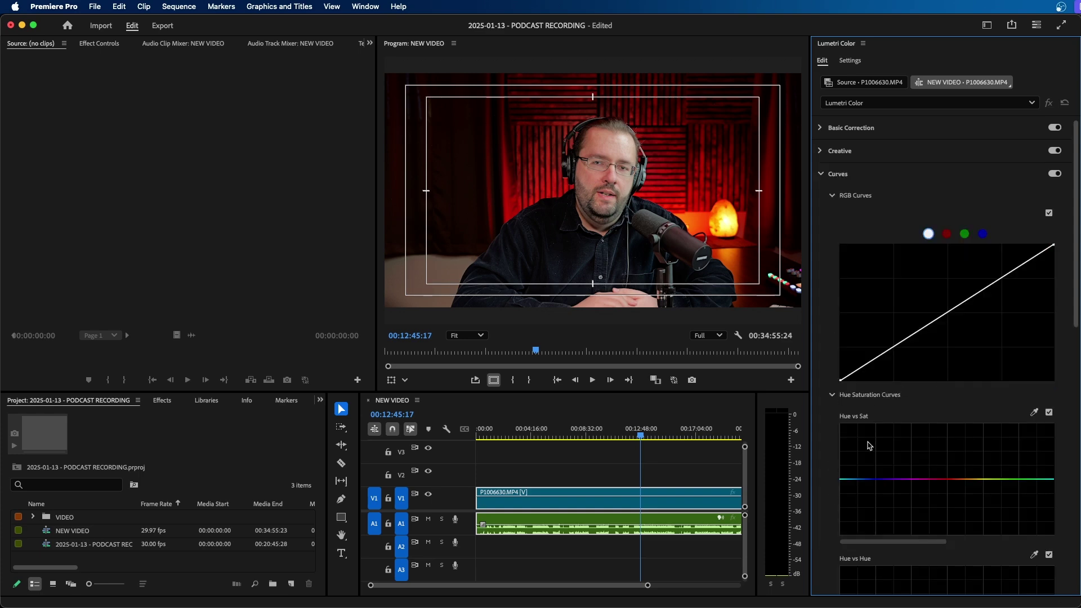
{"action": "left_click", "coordinate": [848, 128]}
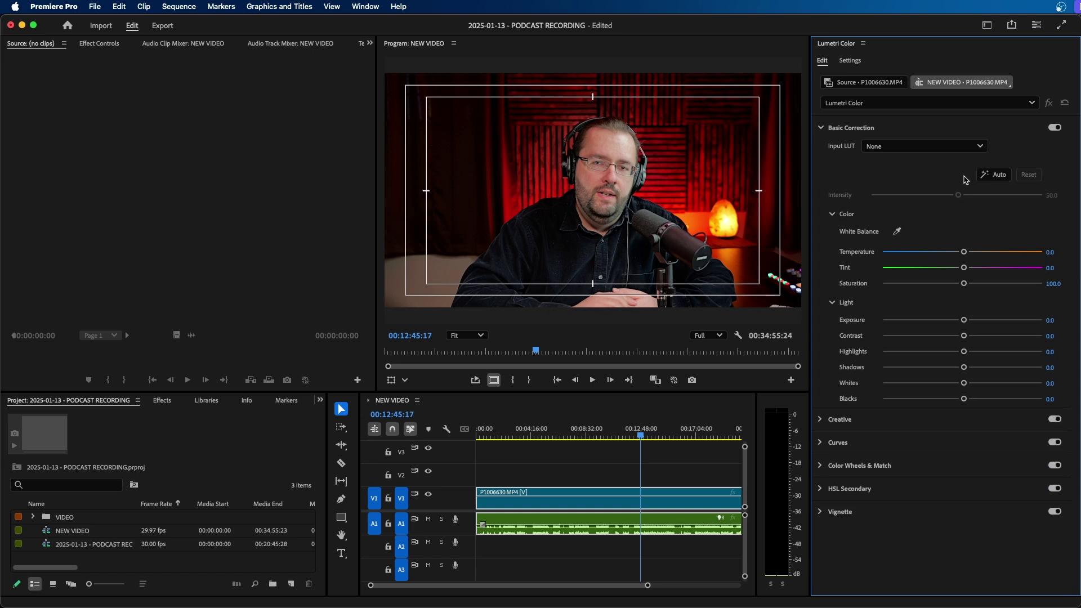
Step: Apply Auto color correction, set its intensity to 42.3, and reselect the podcast clip
{"action": "left_click", "coordinate": [1008, 175]}
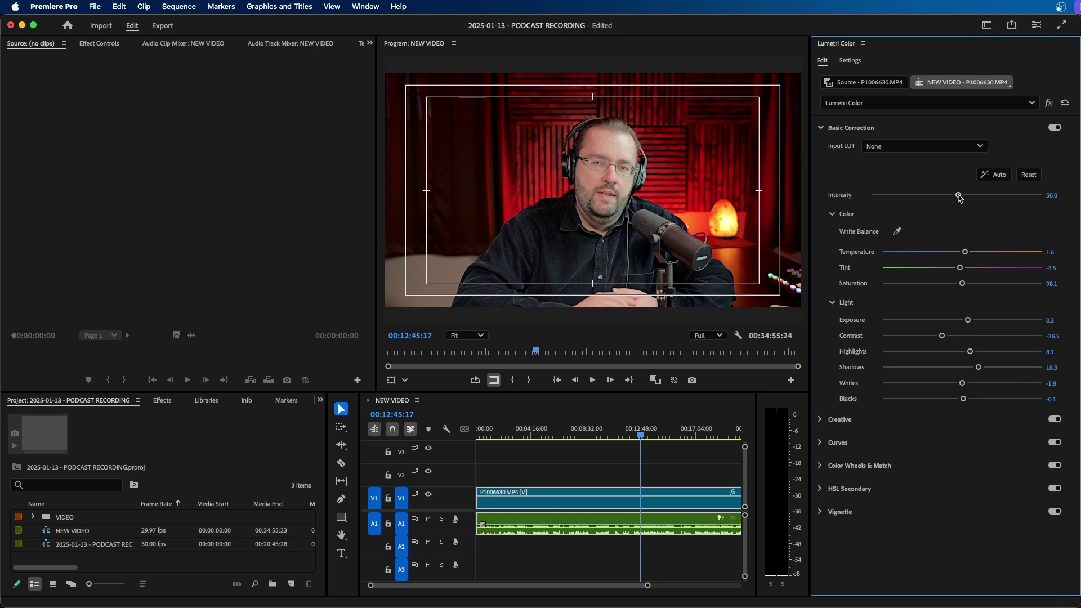
{"action": "left_click_drag", "start_coordinate": [920, 199], "coordinate": [987, 198]}
{"action": "left_click", "coordinate": [605, 478]}
{"action": "left_click", "coordinate": [659, 514]}
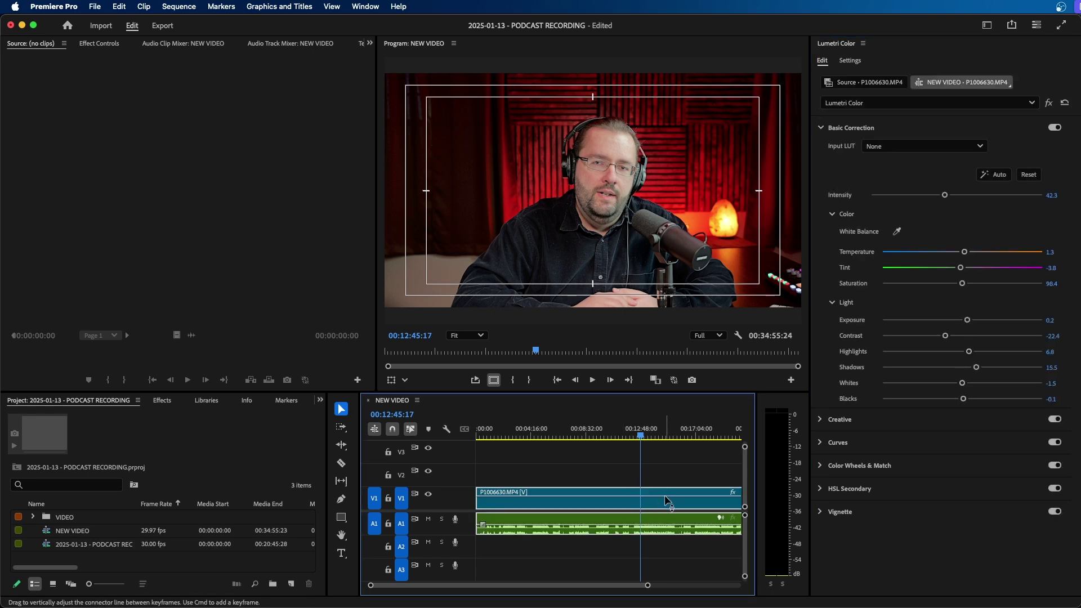
{"action": "left_click", "coordinate": [986, 26]}
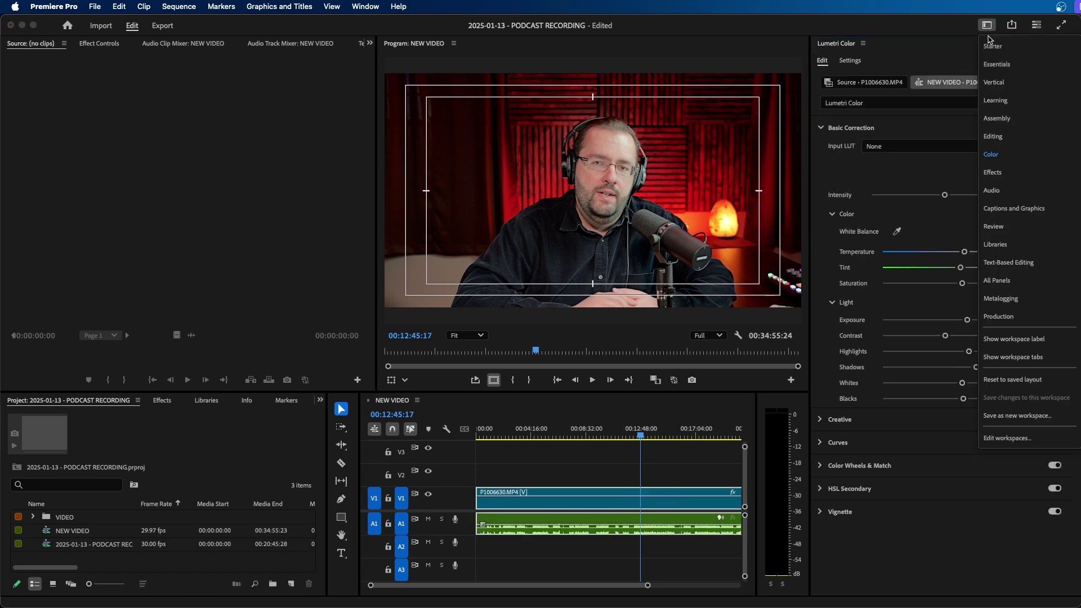
Step: In the Audio workspace, apply the Podcast Voice dialogue preset in Essential Sound
{"action": "left_click", "coordinate": [993, 191]}
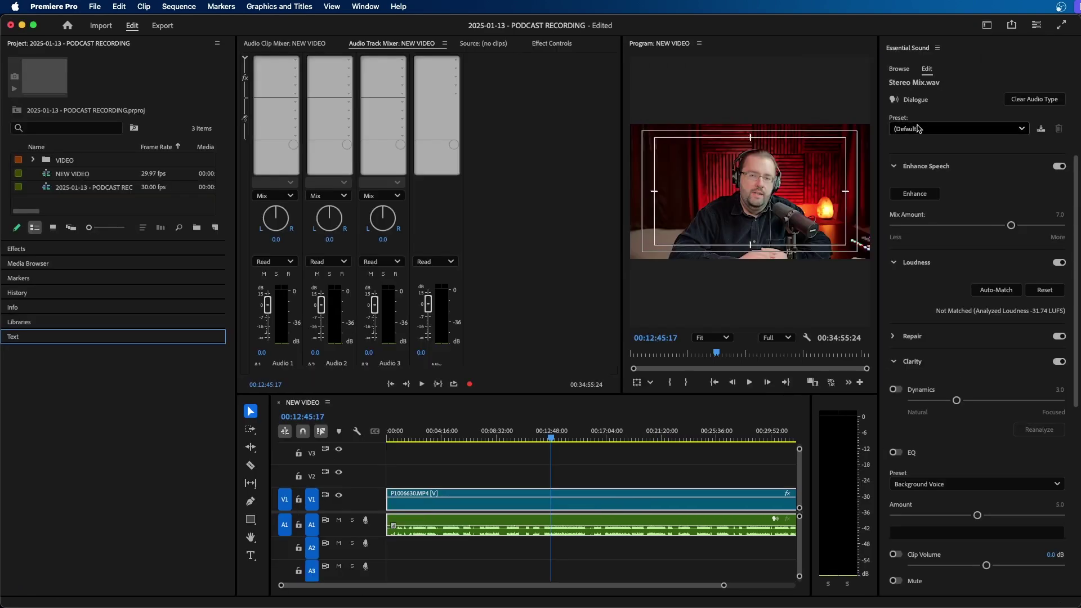
{"action": "left_click", "coordinate": [919, 49]}
{"action": "left_click", "coordinate": [919, 128]}
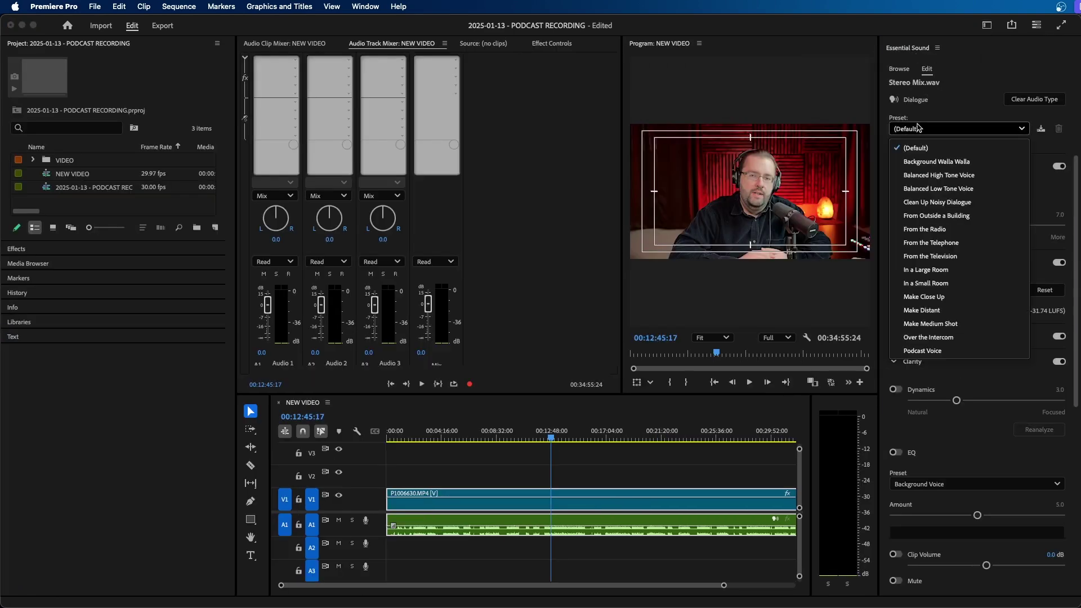
{"action": "left_click", "coordinate": [919, 351]}
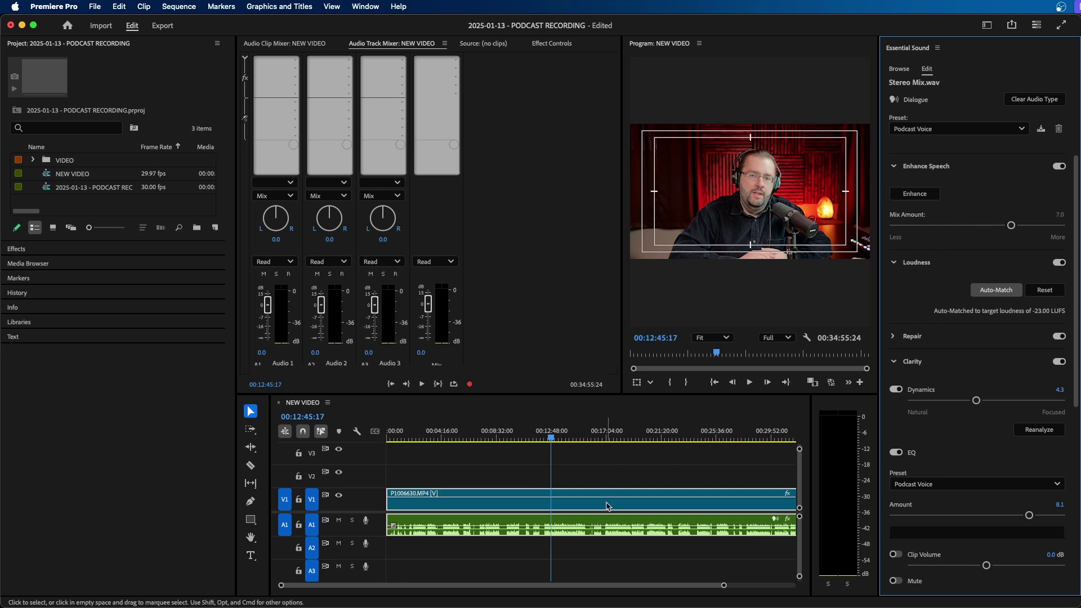
Step: Zoom the timeline out to the whole sequence, park the playhead at 00:29:58:01, and reselect the linked clips
{"action": "left_click", "coordinate": [660, 465]}
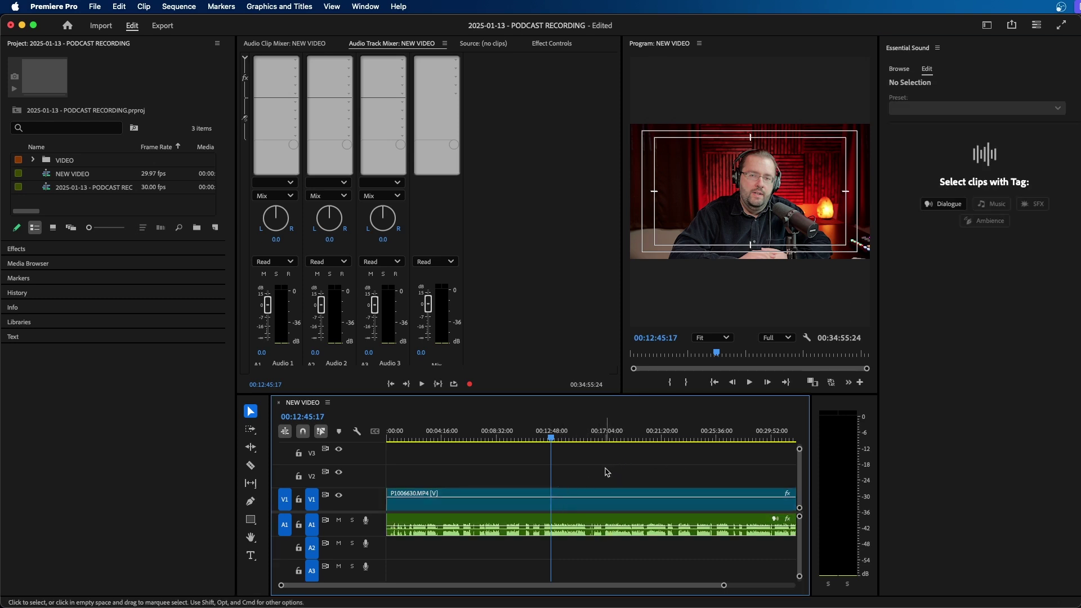
{"action": "key", "text": "minus"}
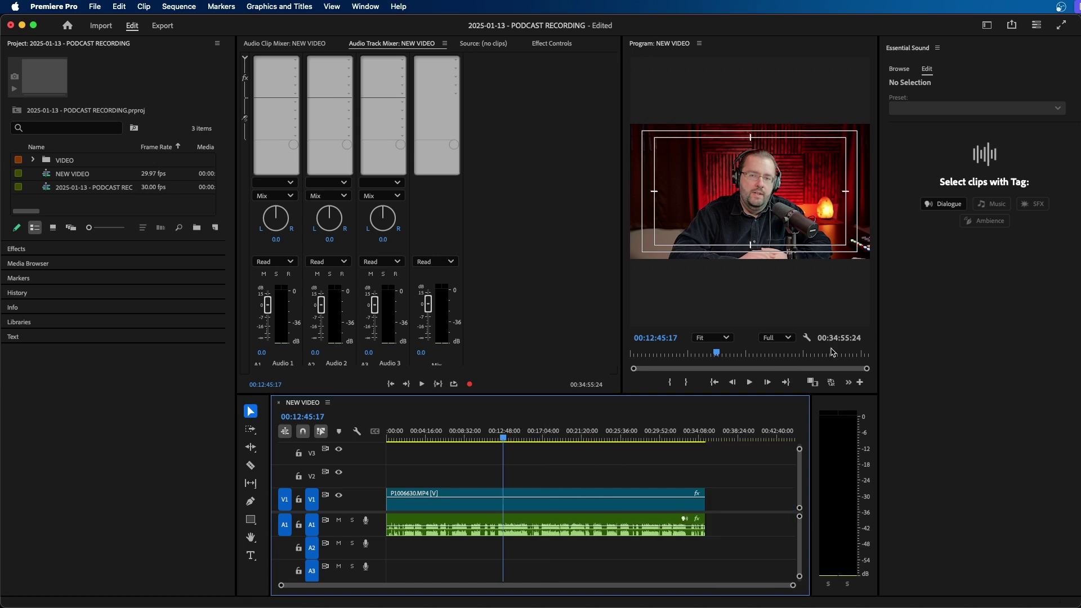
{"action": "left_click", "coordinate": [660, 434]}
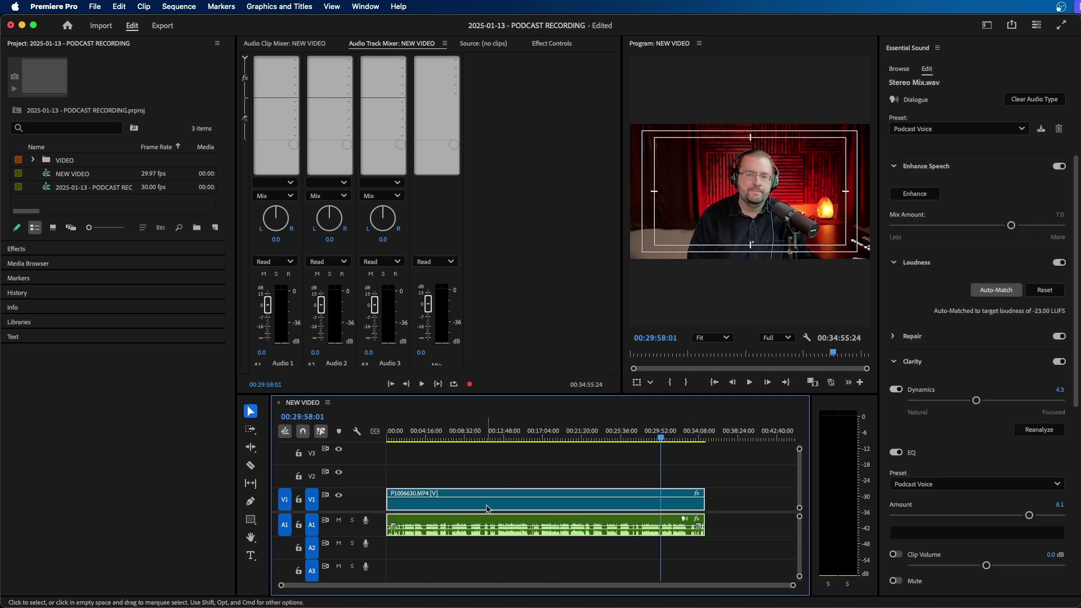
{"action": "left_click", "coordinate": [745, 489]}
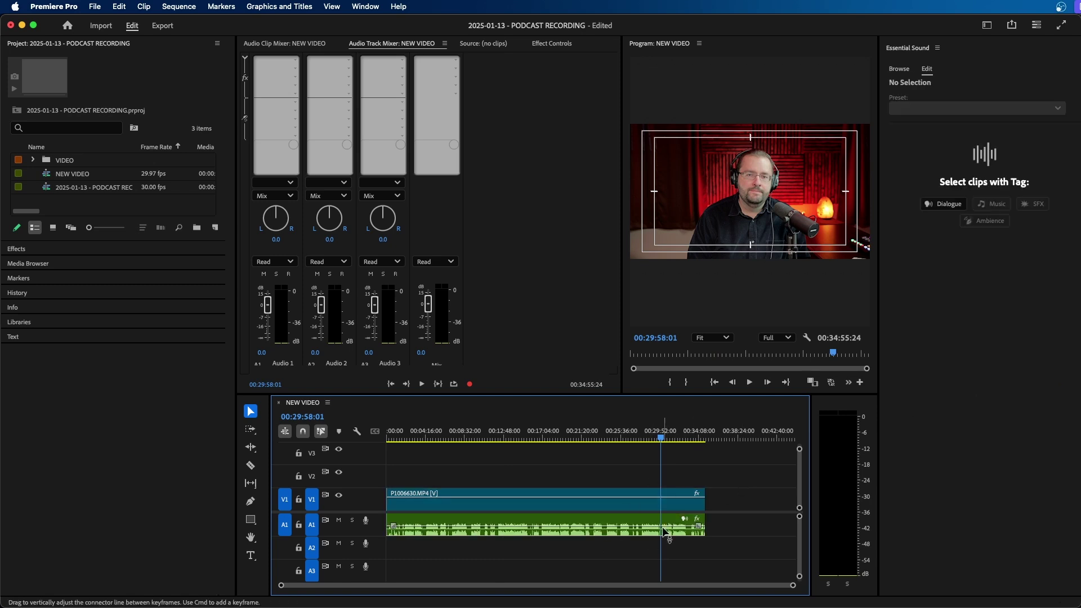
{"action": "left_click", "coordinate": [618, 509]}
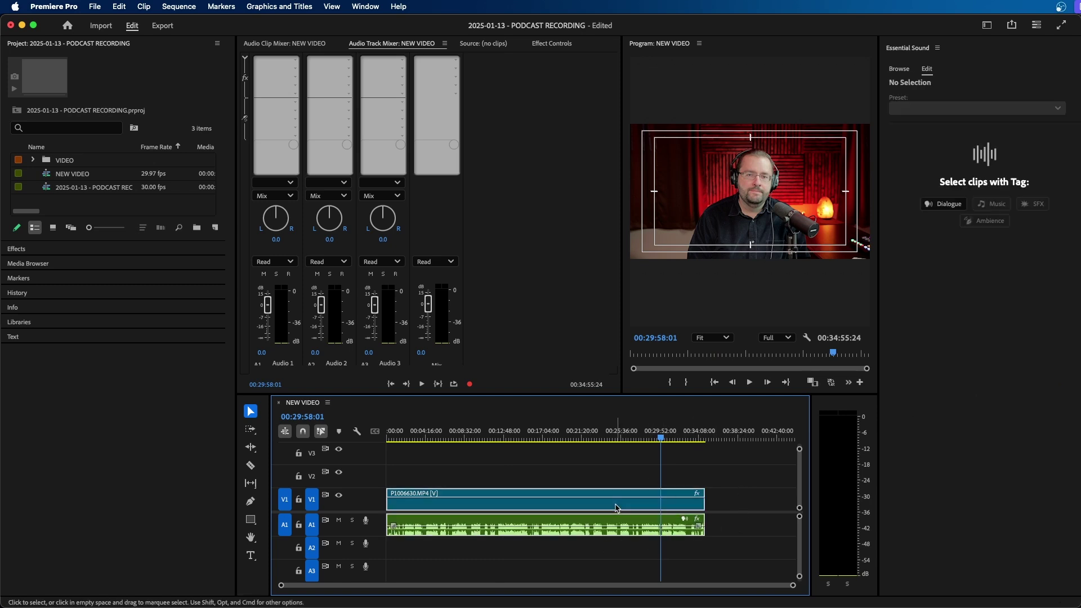
Step: In the Text-Based Editing workspace, filter the transcript for pauses and delete them all
{"action": "left_click", "coordinate": [987, 25]}
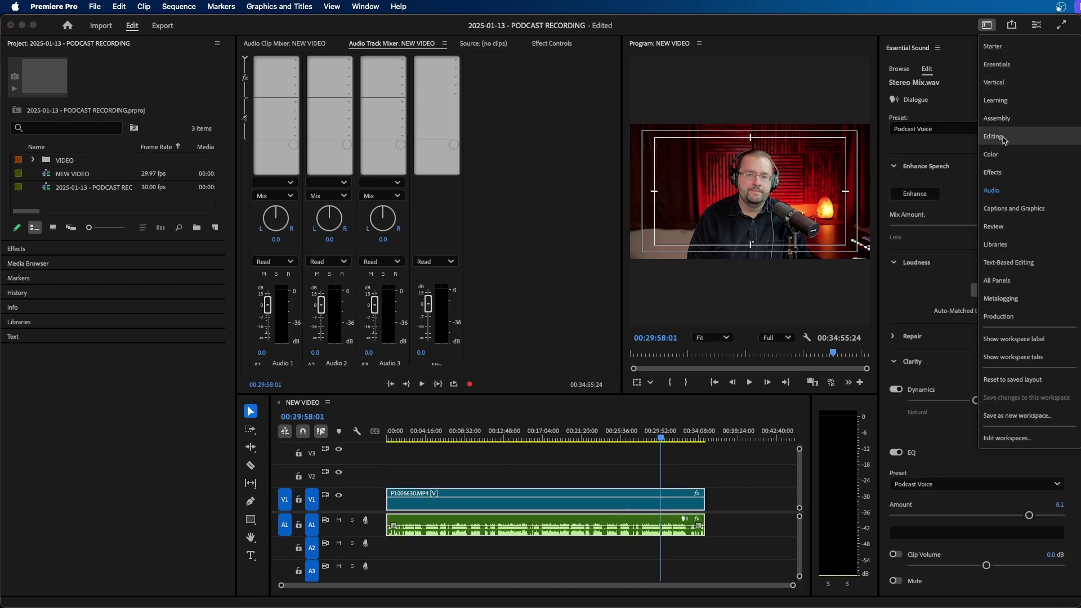
{"action": "left_click", "coordinate": [1009, 262]}
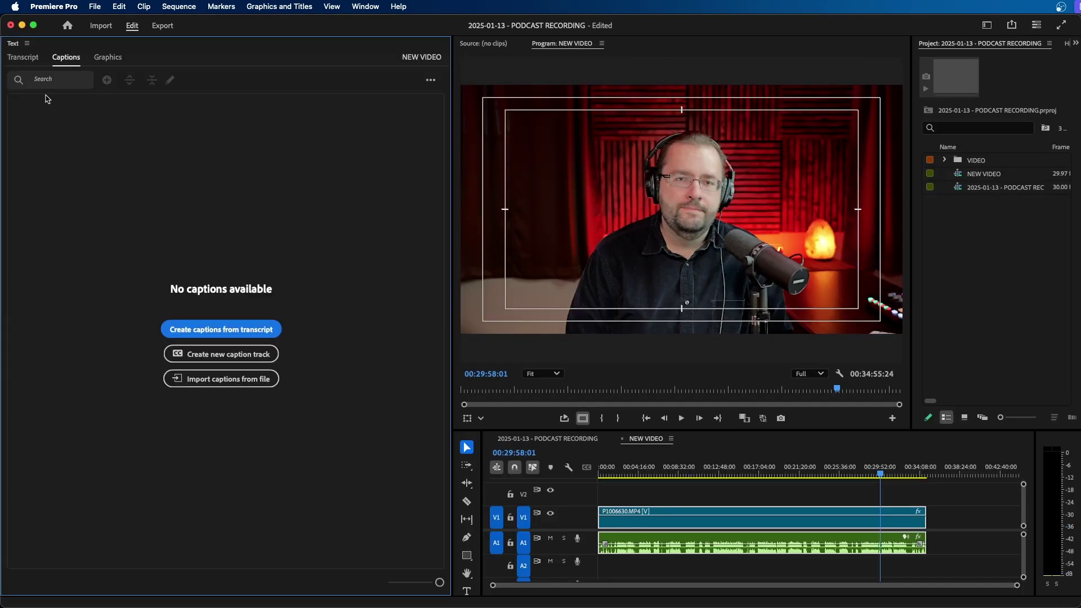
{"action": "left_click", "coordinate": [20, 58]}
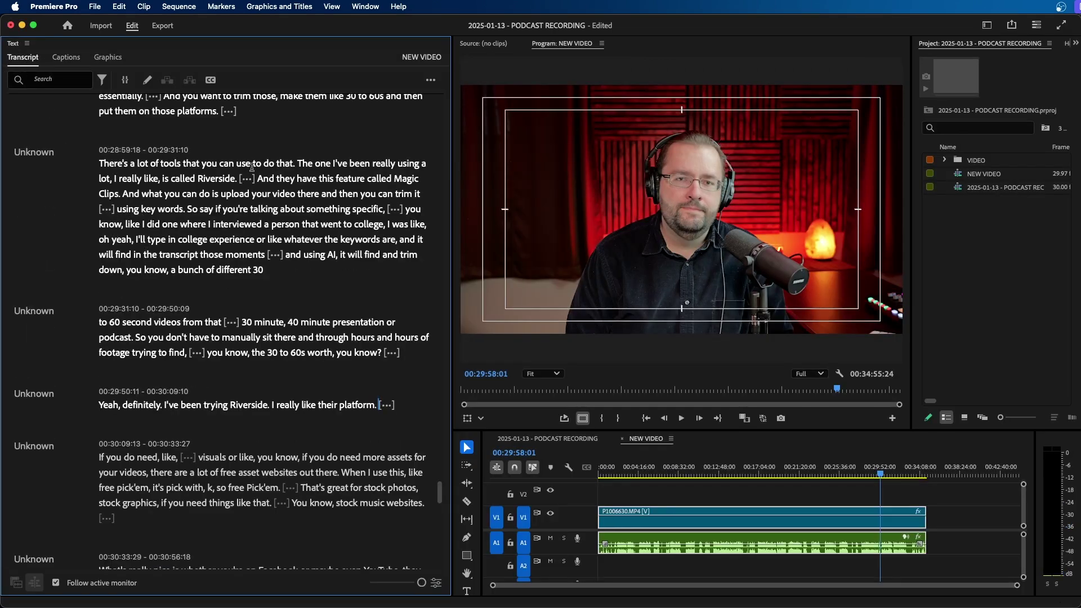
{"action": "left_click", "coordinate": [100, 78]}
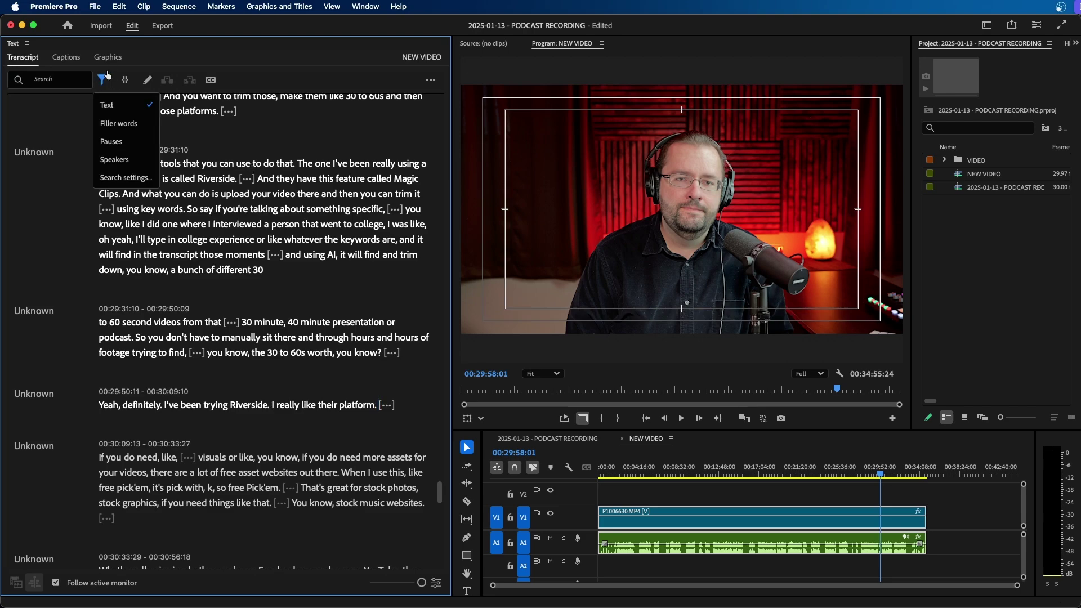
{"action": "left_click", "coordinate": [118, 142]}
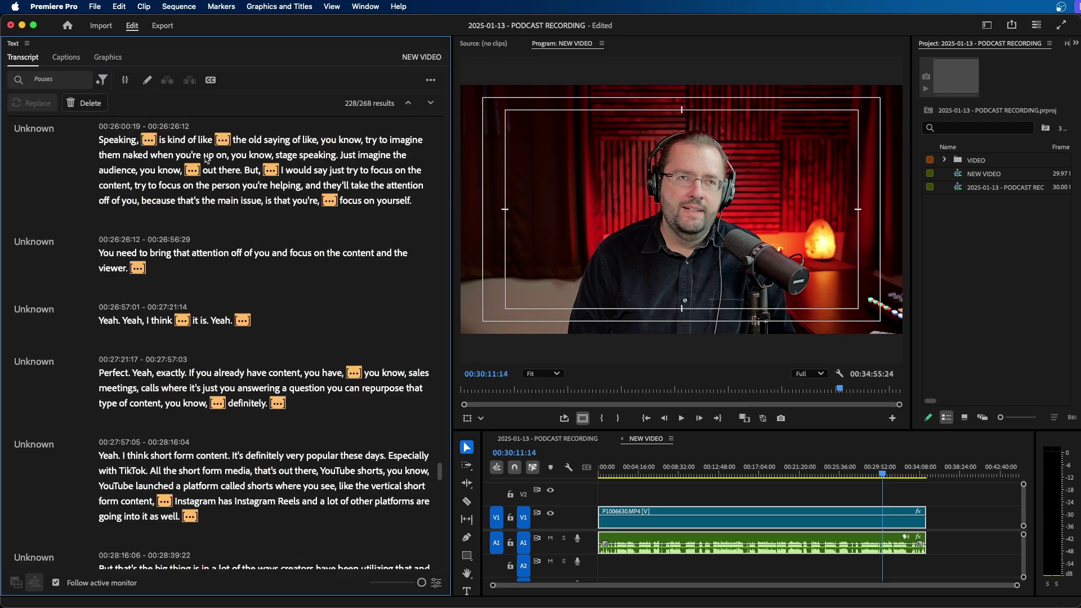
{"action": "left_click", "coordinate": [84, 103]}
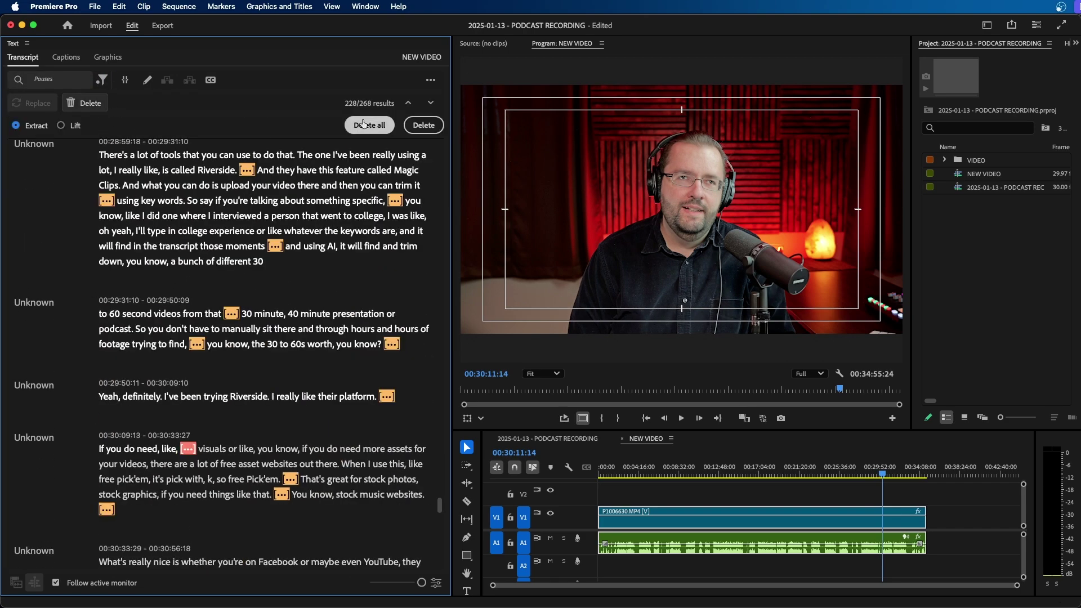
{"action": "left_click", "coordinate": [369, 126]}
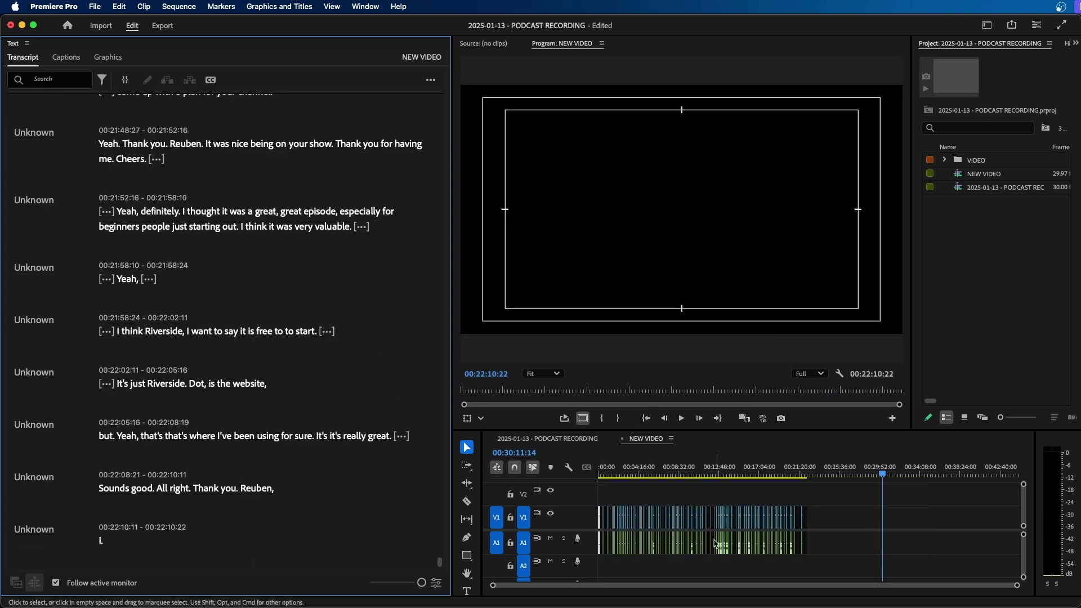
Step: Filter the podcast transcript to show filler words
{"action": "left_click", "coordinate": [102, 80]}
{"action": "left_click", "coordinate": [119, 123]}
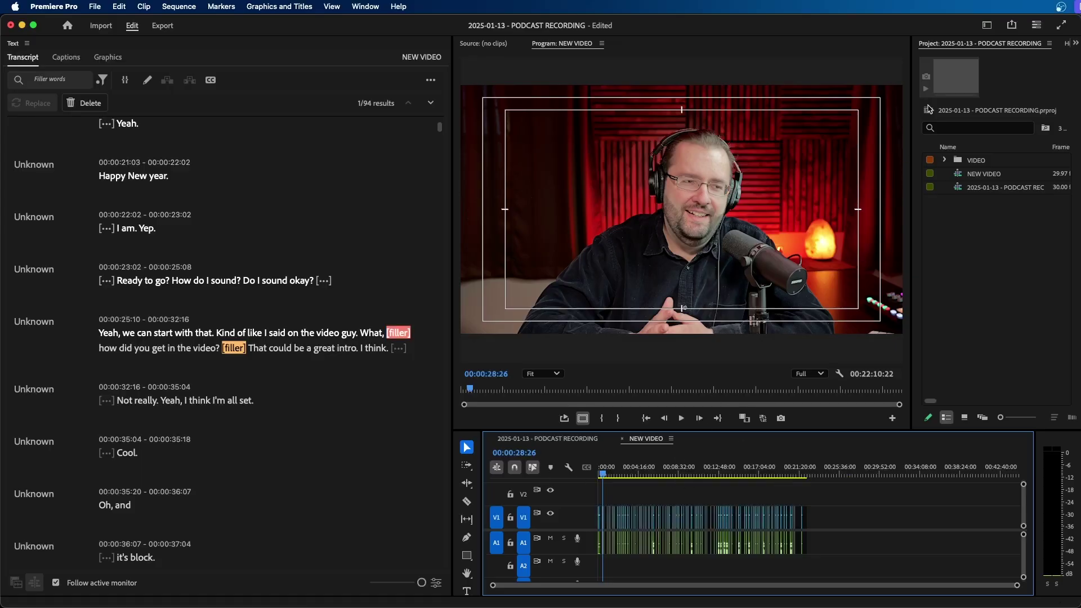
{"action": "left_click", "coordinate": [987, 24]}
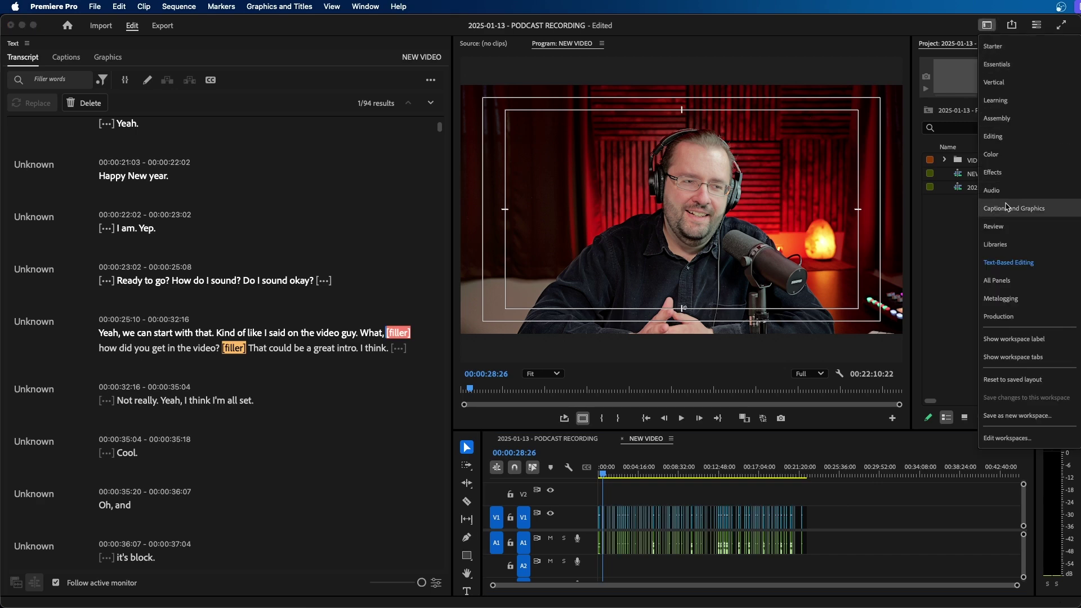
Step: Switch to the Color workspace and move the Lumetri Color panel to the left
{"action": "left_click", "coordinate": [1022, 158]}
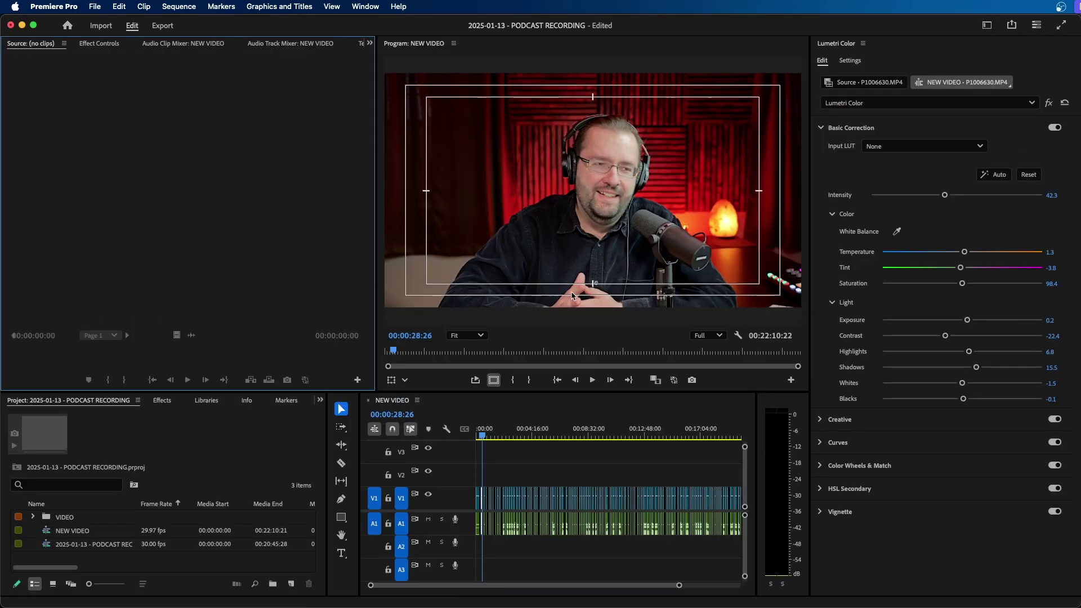
{"action": "left_click", "coordinate": [830, 47]}
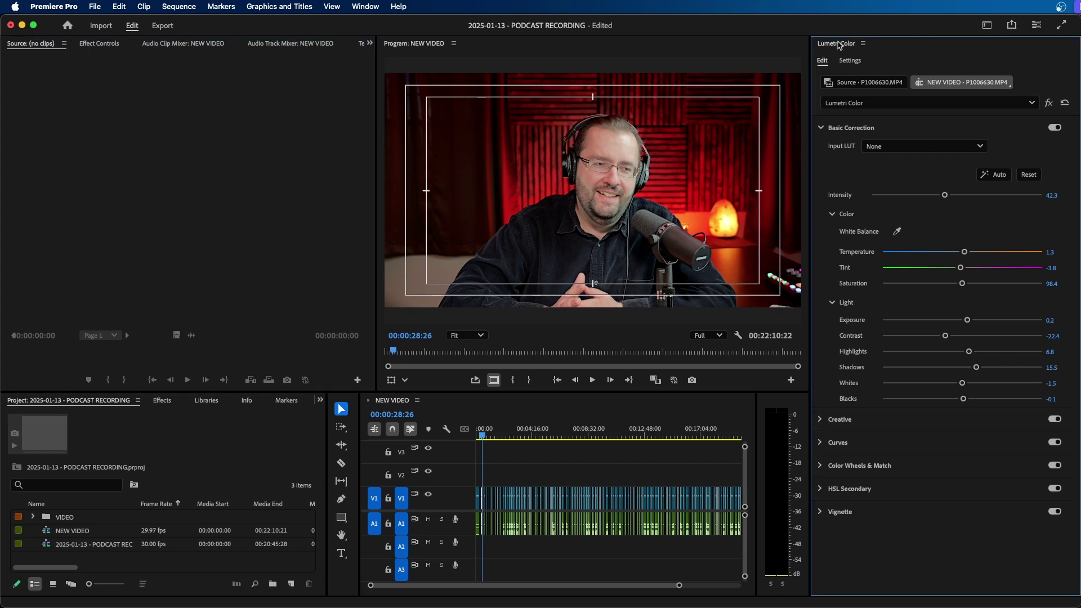
{"action": "left_click_drag", "start_coordinate": [839, 45], "coordinate": [247, 232]}
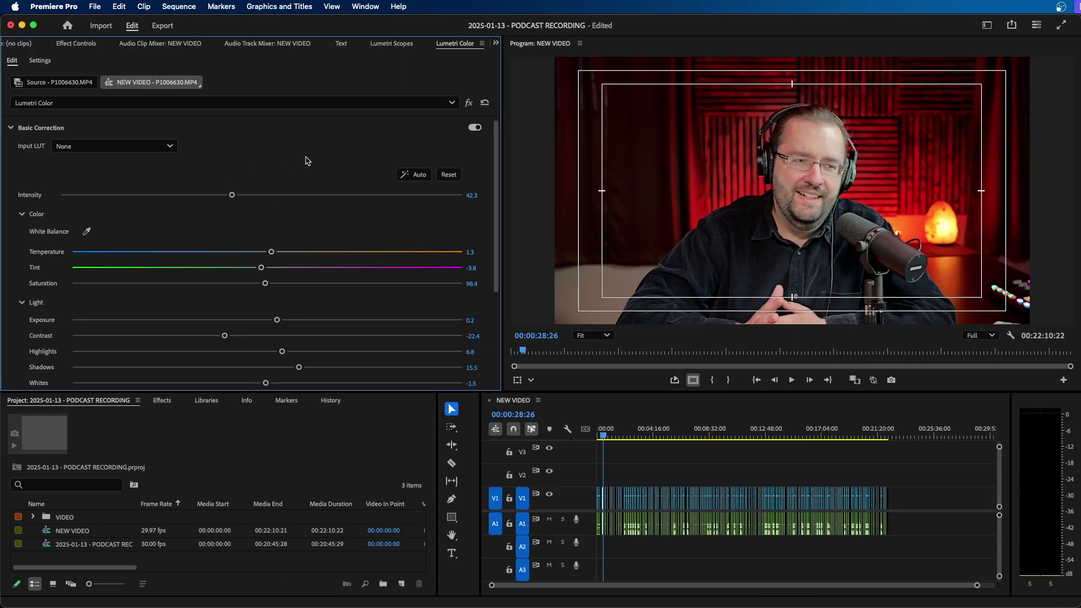
Step: Undock the program monitor into a floating window and reposition it
{"action": "left_click", "coordinate": [581, 43]}
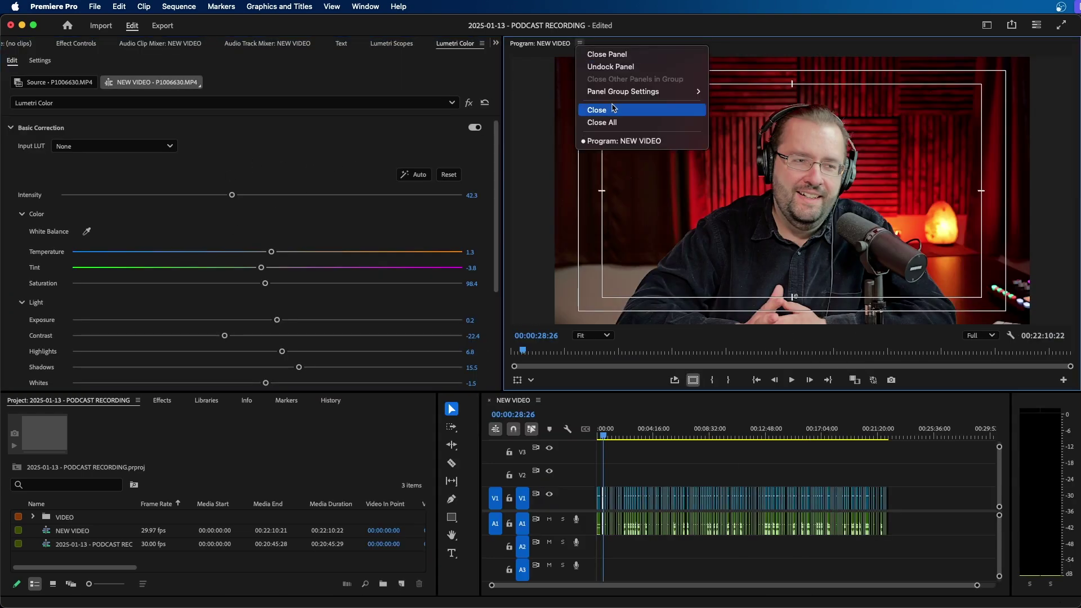
{"action": "mouse_move", "coordinate": [664, 92]}
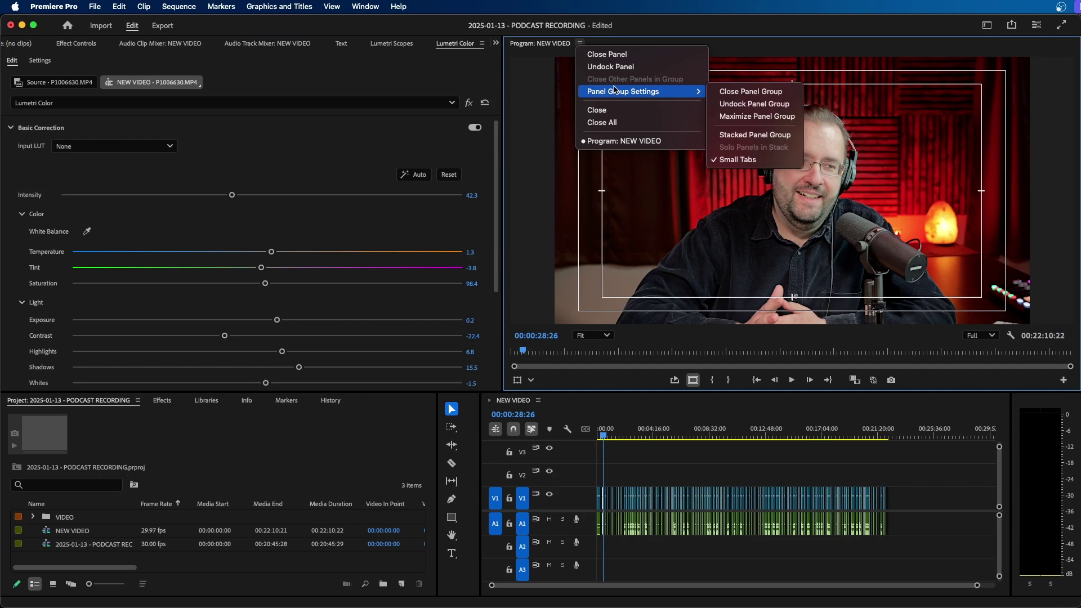
{"action": "left_click", "coordinate": [732, 103]}
{"action": "left_click_drag", "start_coordinate": [555, 25], "coordinate": [386, 84]}
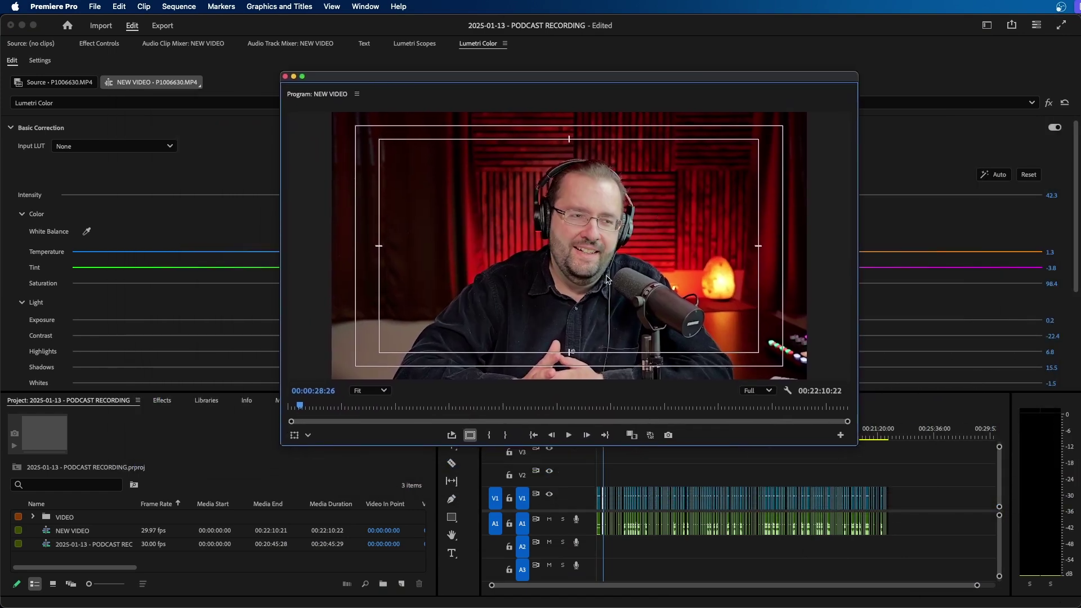
Step: Reset the Color workspace to its saved layout from the Workspaces menu
{"action": "left_click", "coordinate": [578, 185]}
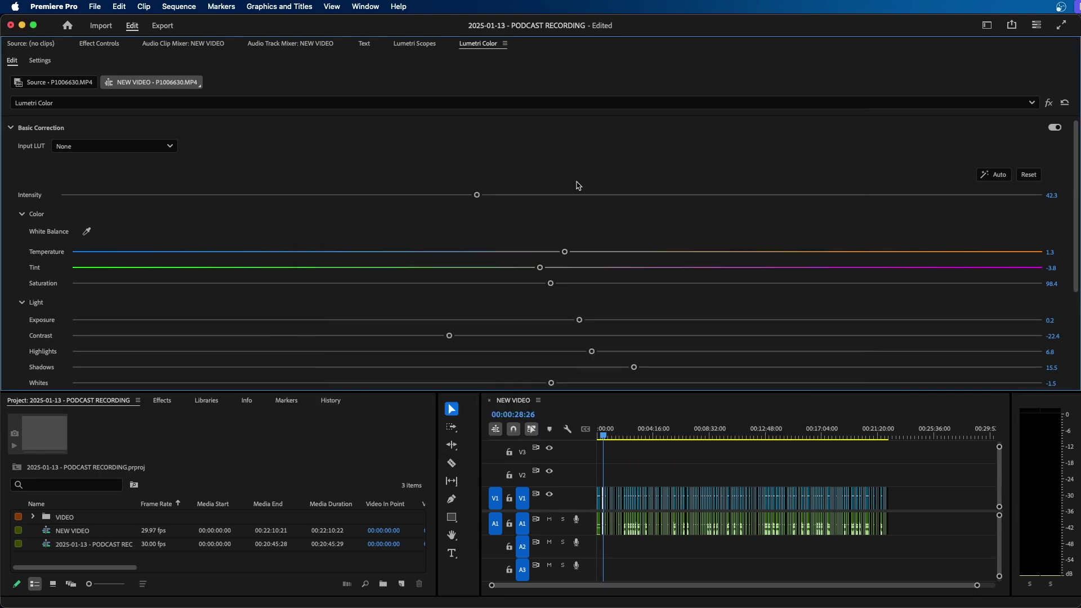
{"action": "left_click", "coordinate": [987, 25]}
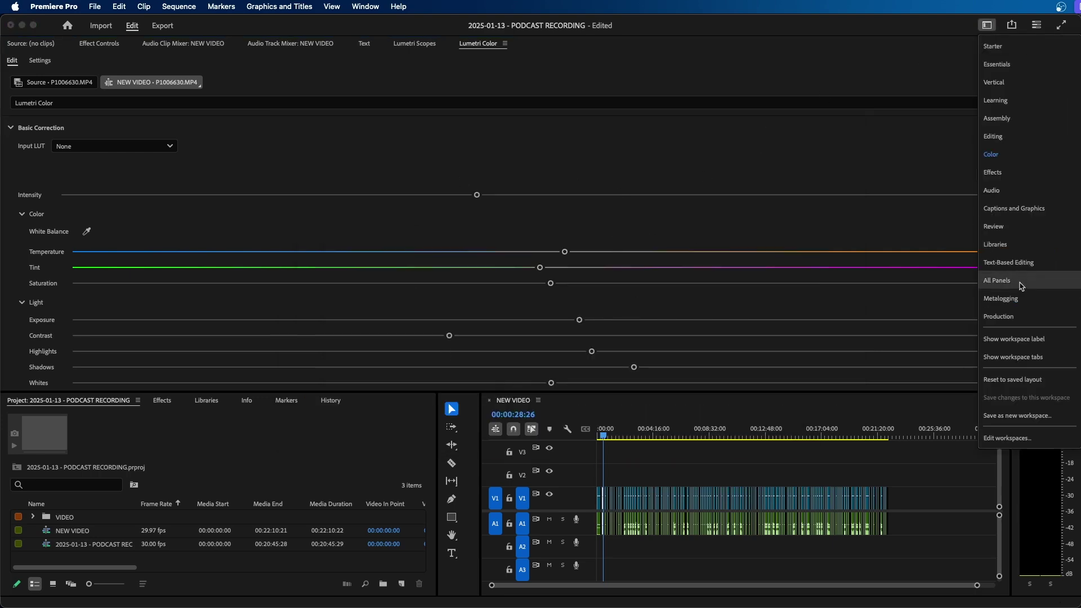
{"action": "left_click", "coordinate": [1029, 381]}
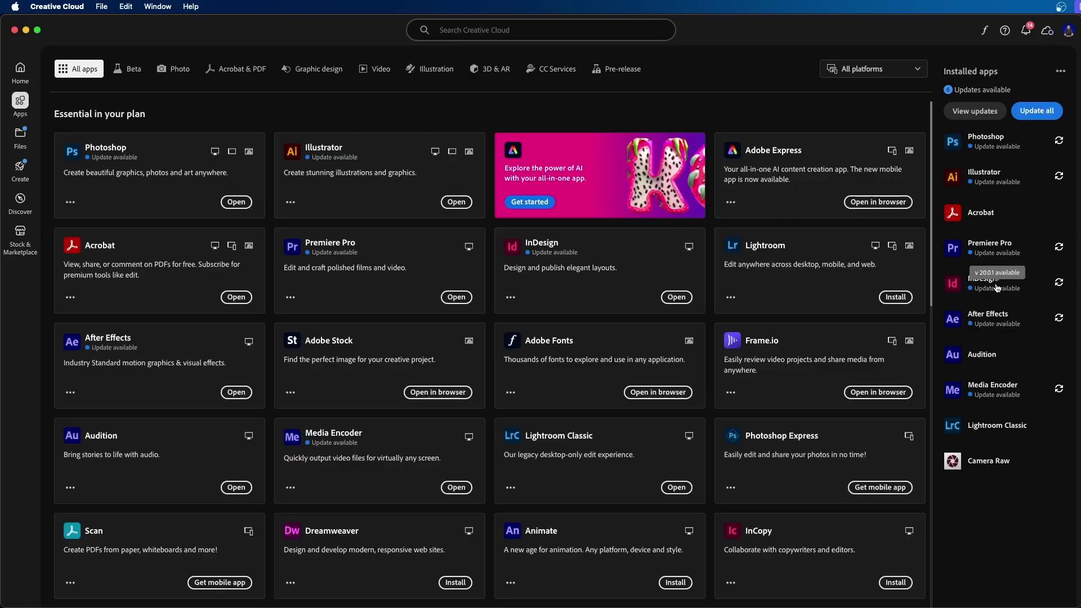
Step: Follow Premiere Pro's 'Update available' link to list the app updates
{"action": "mouse_move", "coordinate": [996, 257]}
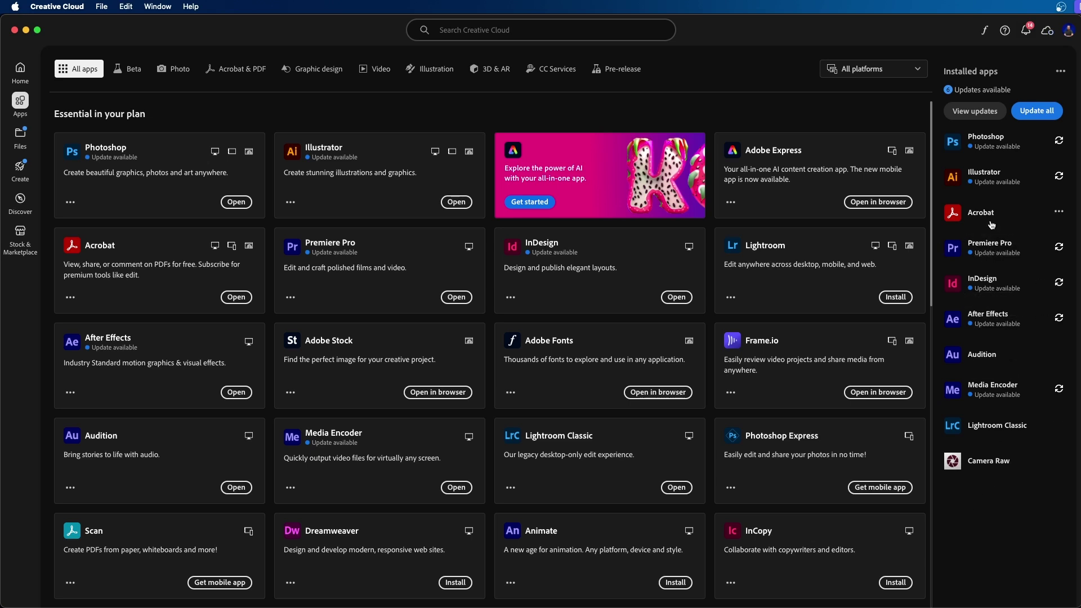
{"action": "left_click", "coordinate": [1002, 254]}
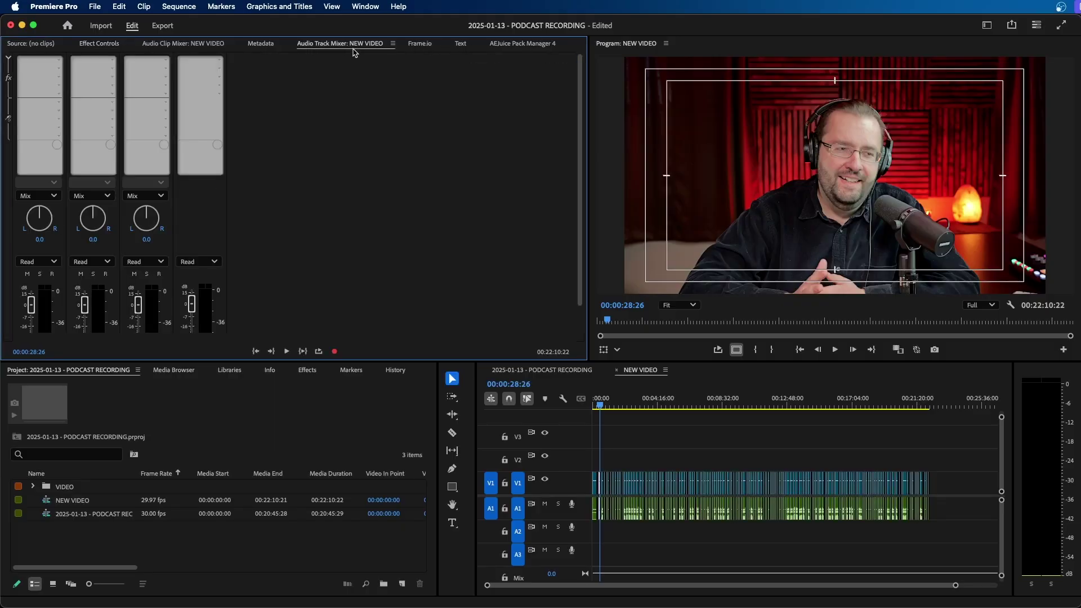
Step: Scroll the Audio Track Mixer and briefly edit the Audio 1 and Audio 2 track names
{"action": "scroll", "coordinate": [355, 263], "scroll_direction": "down", "scroll_amount": 1}
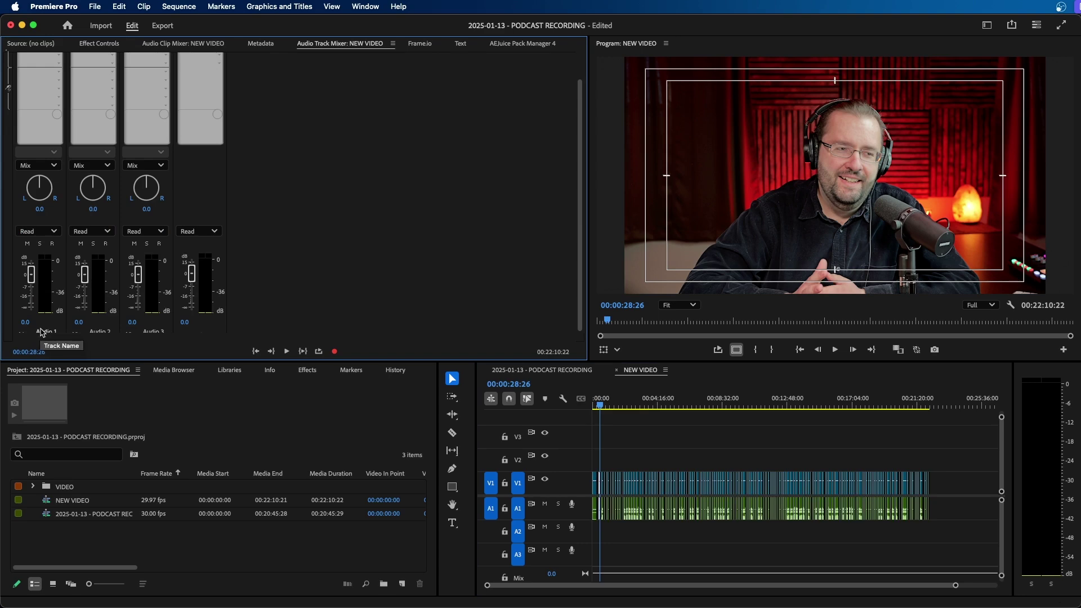
{"action": "scroll", "coordinate": [320, 237], "scroll_direction": "up", "scroll_amount": 1}
{"action": "scroll", "coordinate": [320, 237], "scroll_direction": "down", "scroll_amount": 1}
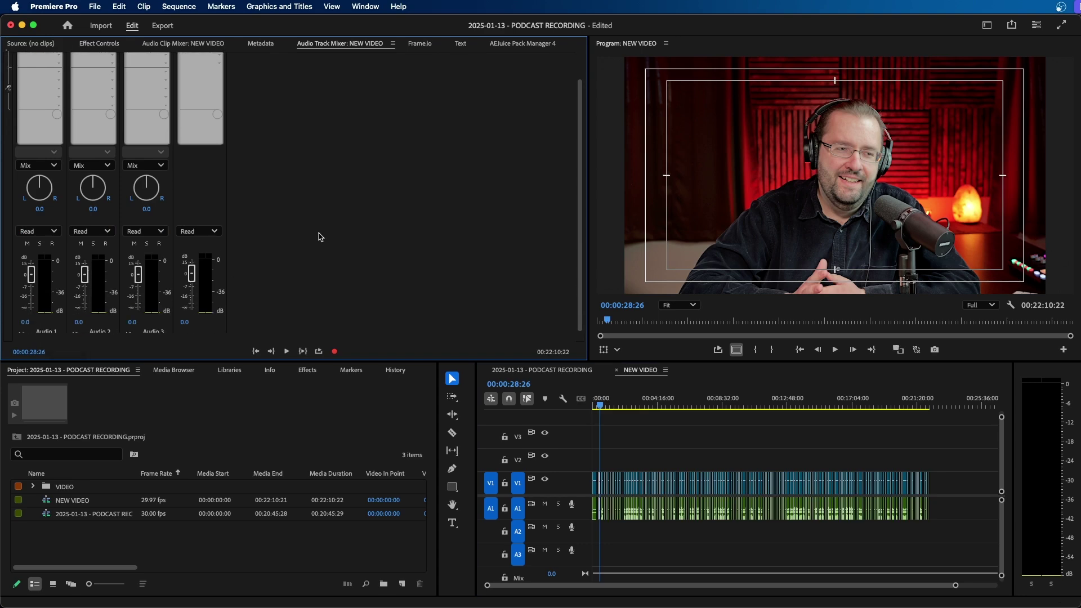
{"action": "left_click", "coordinate": [43, 331]}
{"action": "left_click", "coordinate": [99, 332]}
{"action": "key", "text": "Return"}
{"action": "scroll", "coordinate": [388, 272], "scroll_direction": "up", "scroll_amount": 2}
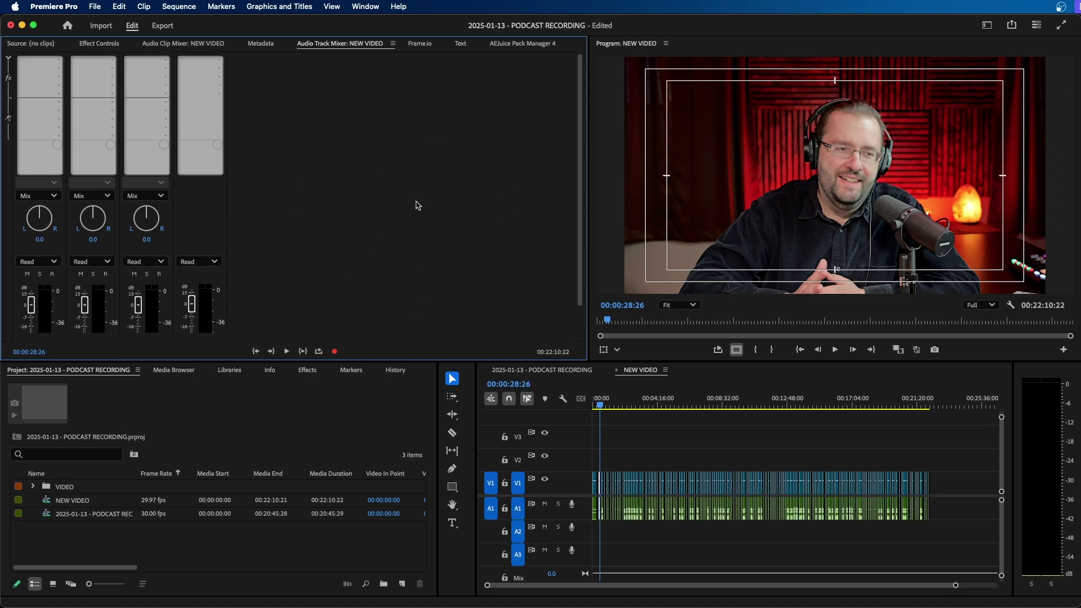
Step: Insert the Dynamics effect on audio track 1 and open its editor to check the presets
{"action": "left_click", "coordinate": [58, 61]}
{"action": "mouse_move", "coordinate": [56, 131]}
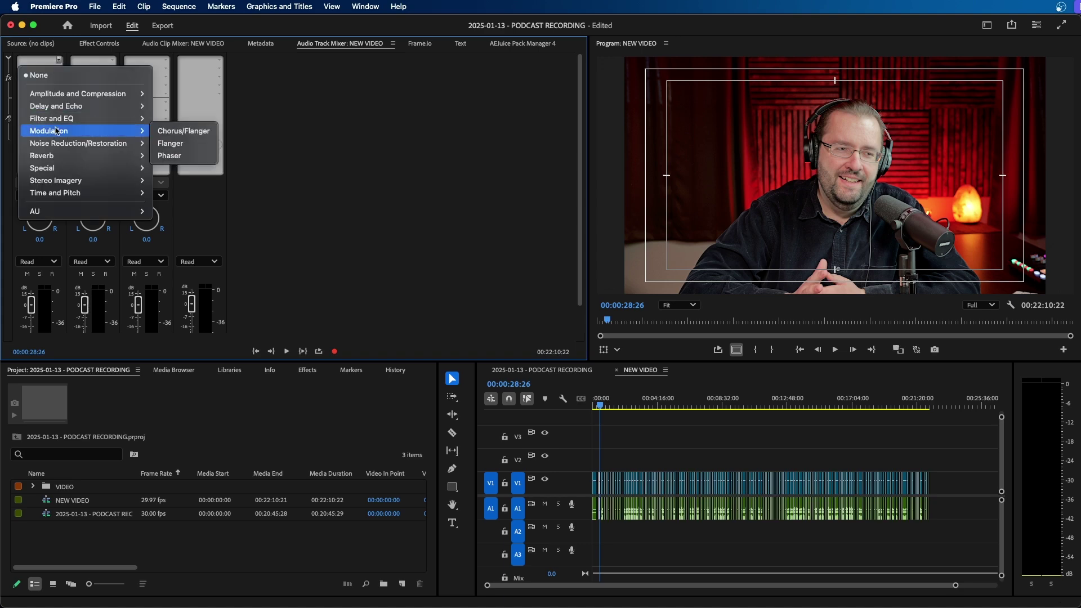
{"action": "mouse_move", "coordinate": [92, 95]}
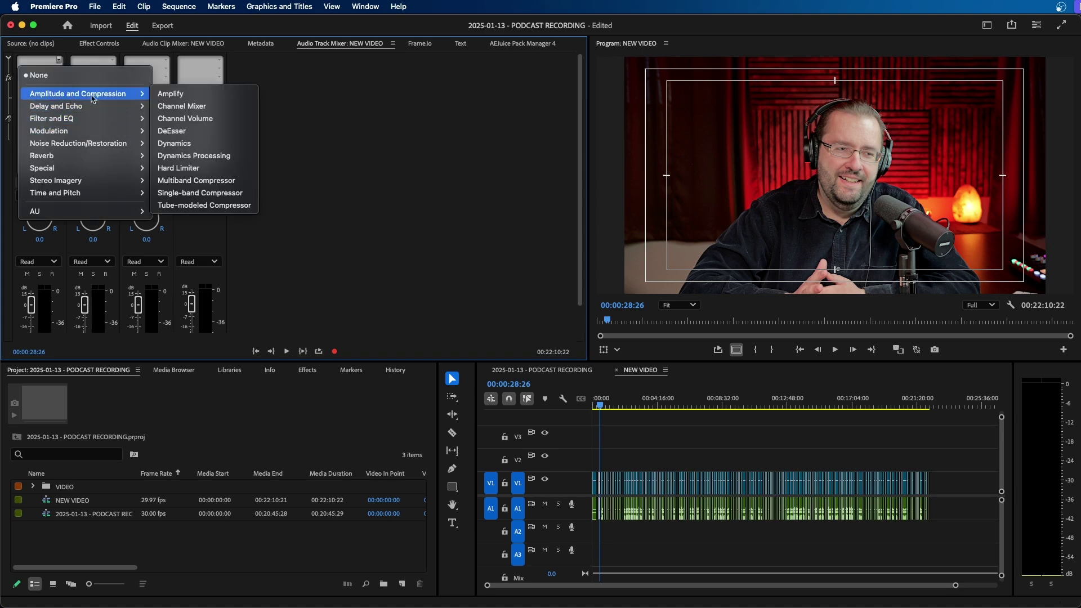
{"action": "left_click", "coordinate": [175, 144]}
{"action": "double_click", "coordinate": [33, 61]}
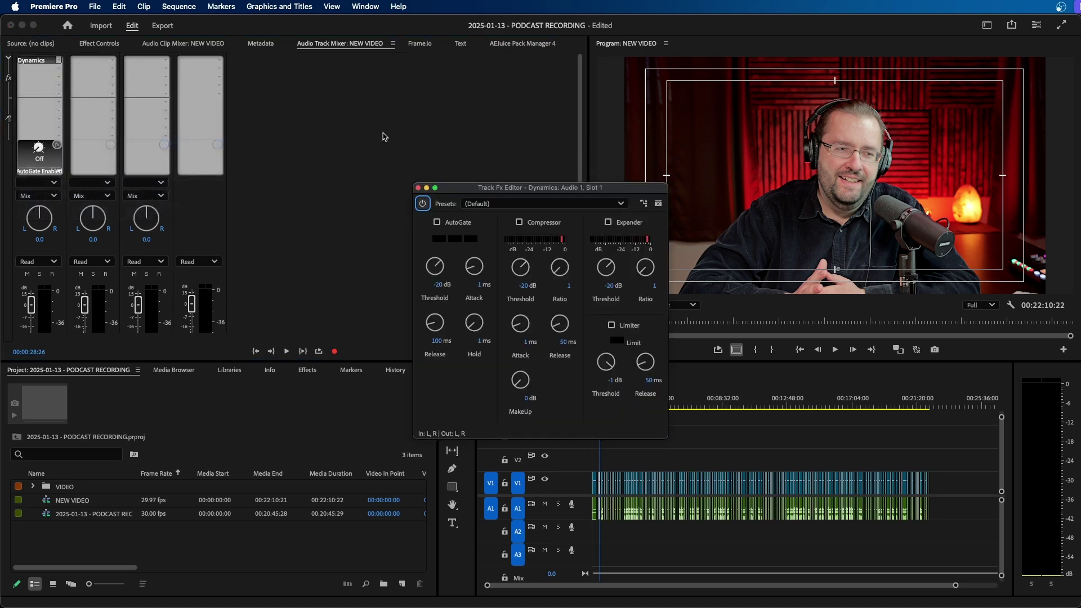
{"action": "left_click", "coordinate": [428, 204]}
{"action": "left_click", "coordinate": [422, 203]}
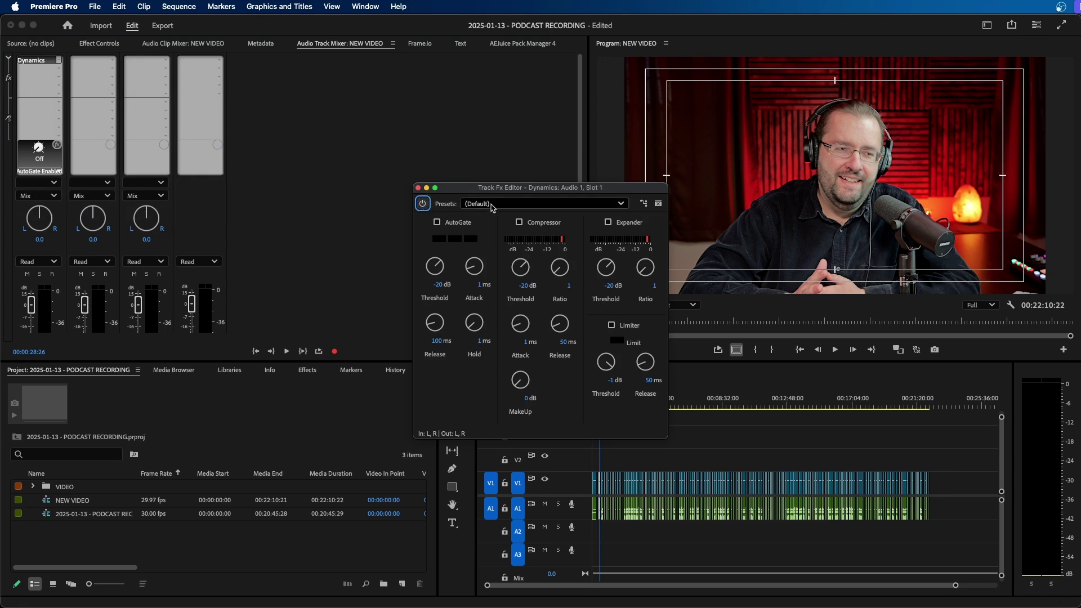
{"action": "left_click", "coordinate": [529, 204]}
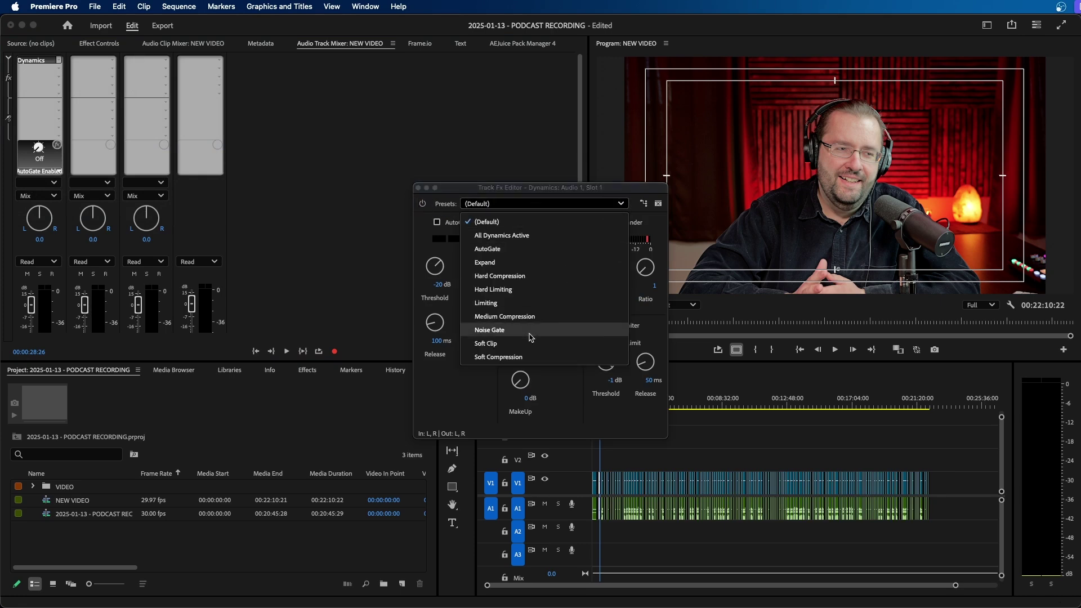
{"action": "left_click", "coordinate": [480, 191]}
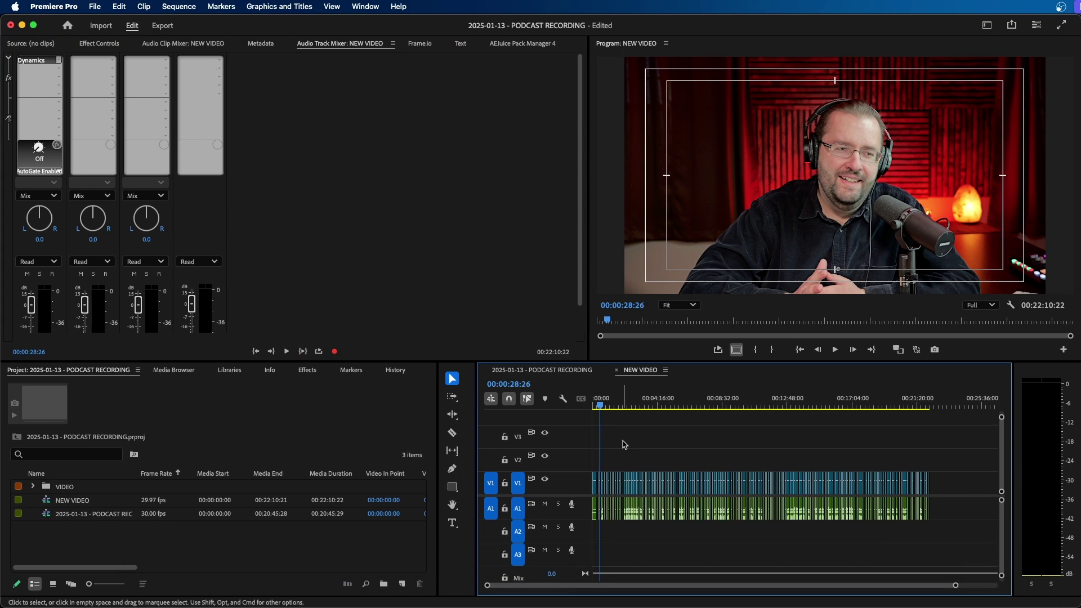
Step: Zoom in on the NEW VIDEO timeline and select one of the cut clips
{"action": "key", "text": "equal"}
{"action": "key", "text": "equal"}
{"action": "key", "text": "equal"}
{"action": "key", "text": "equal"}
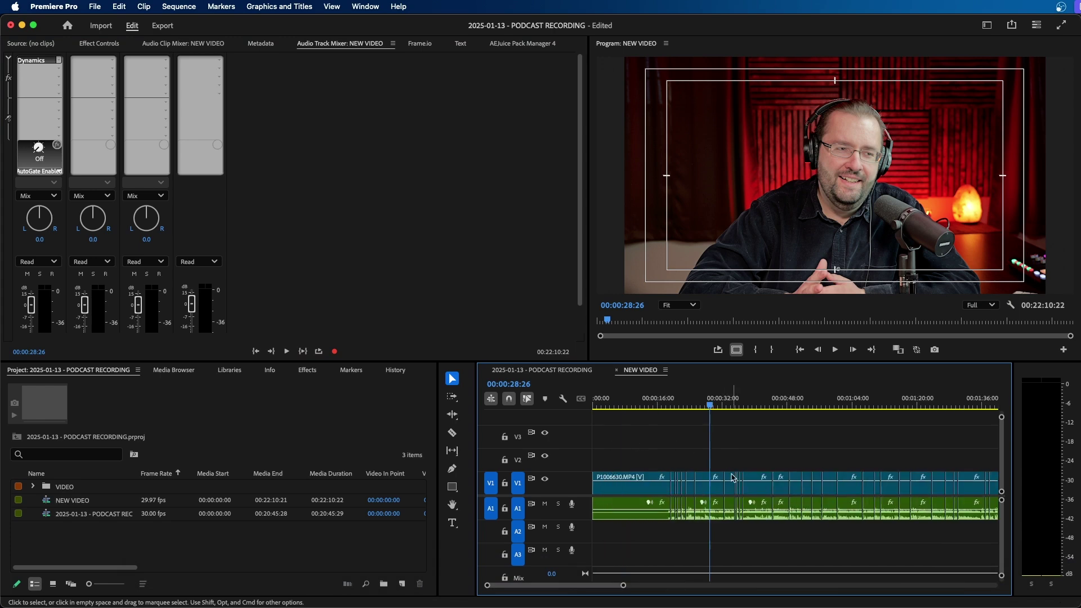
{"action": "key", "text": "equal"}
{"action": "left_click", "coordinate": [786, 485]}
Step: Search the Effects browser for 'curves', then clear the search
{"action": "left_click", "coordinate": [307, 370]}
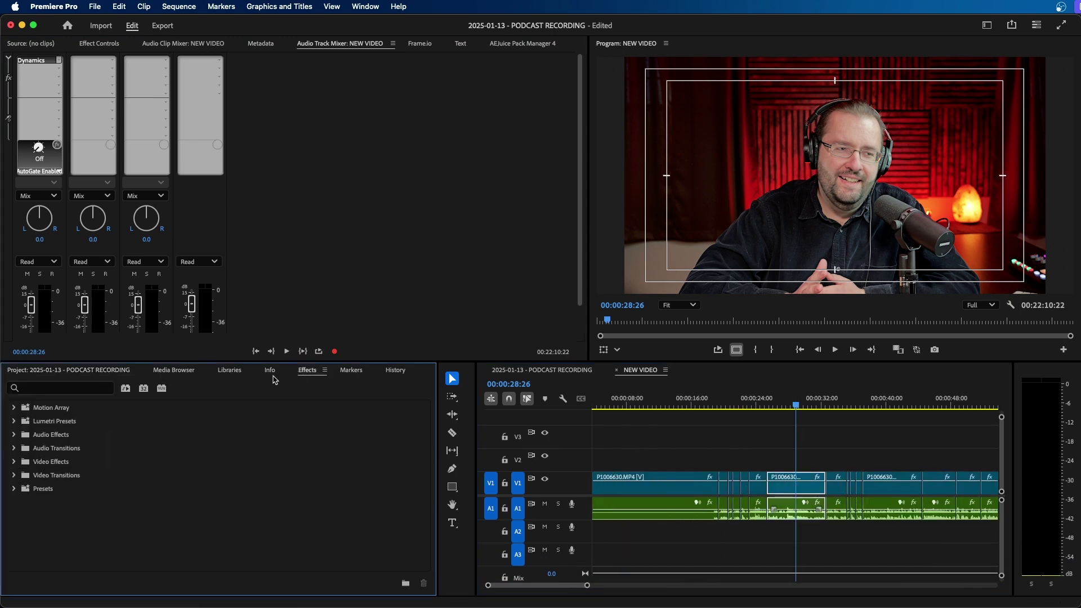
{"action": "left_click", "coordinate": [77, 390]}
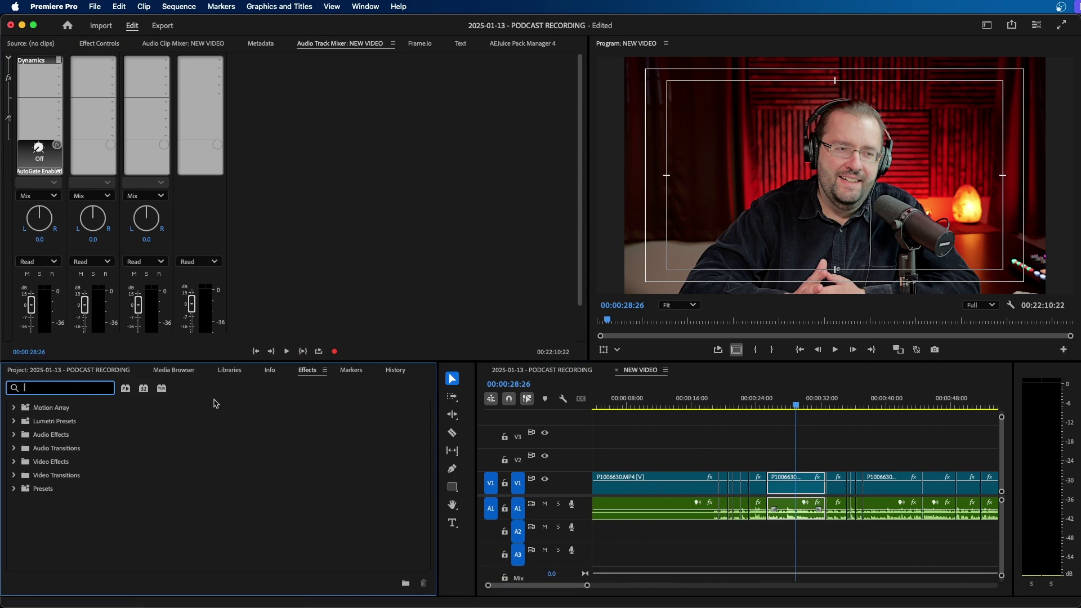
{"action": "type", "text": "curves"}
{"action": "key", "text": "BackSpace"}
{"action": "key", "text": "BackSpace"}
{"action": "key", "text": "BackSpace"}
{"action": "key", "text": "BackSpace"}
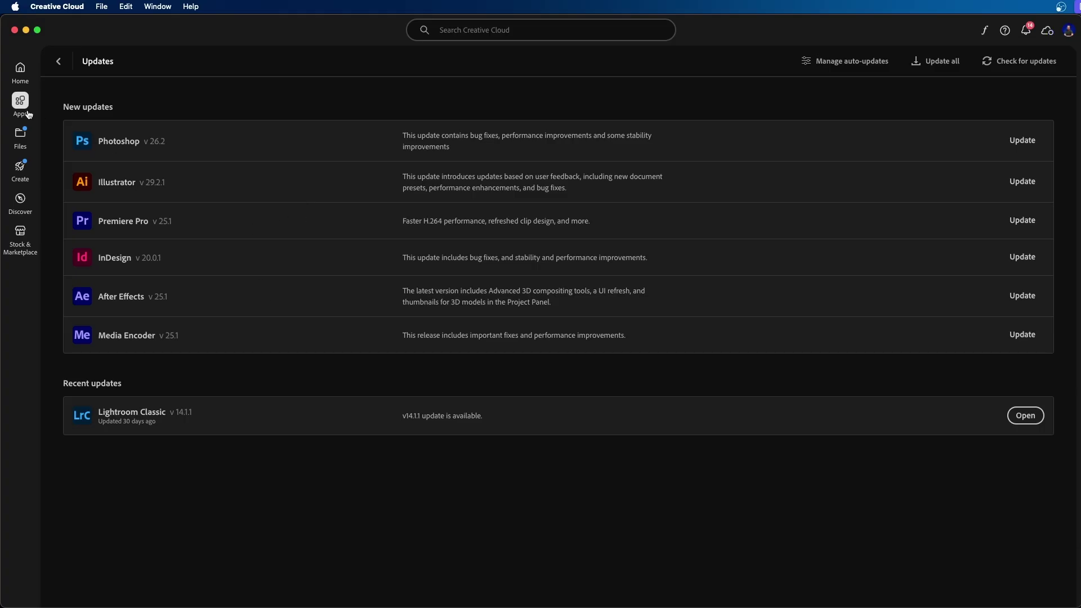
Step: Show Premiere Pro's Other versions list from the Creative Cloud Apps page and scroll through it
{"action": "left_click", "coordinate": [21, 82]}
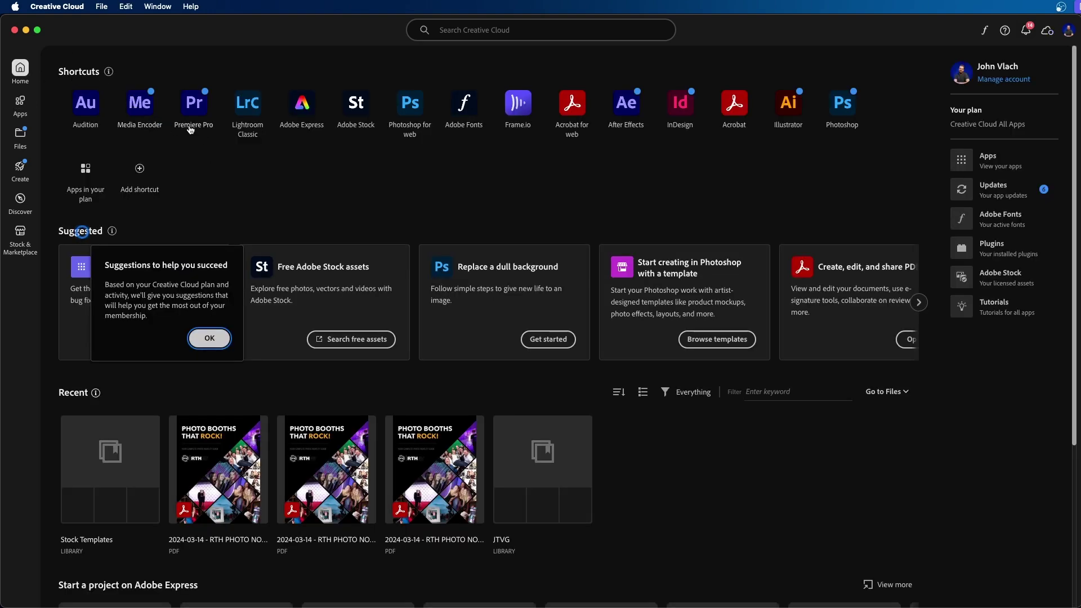
{"action": "left_click", "coordinate": [20, 103]}
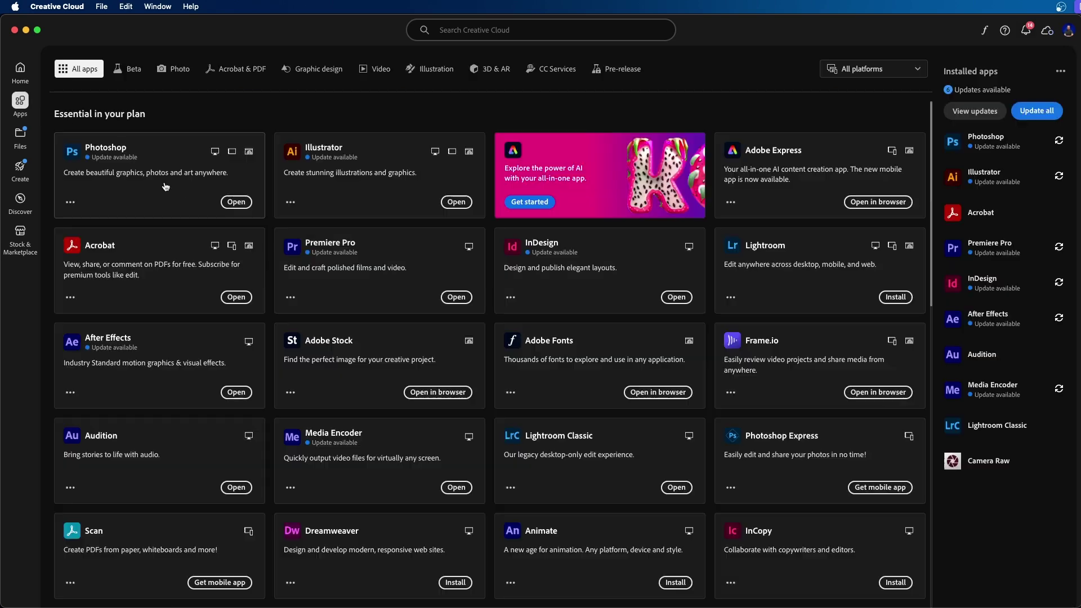
{"action": "left_click", "coordinate": [291, 298]}
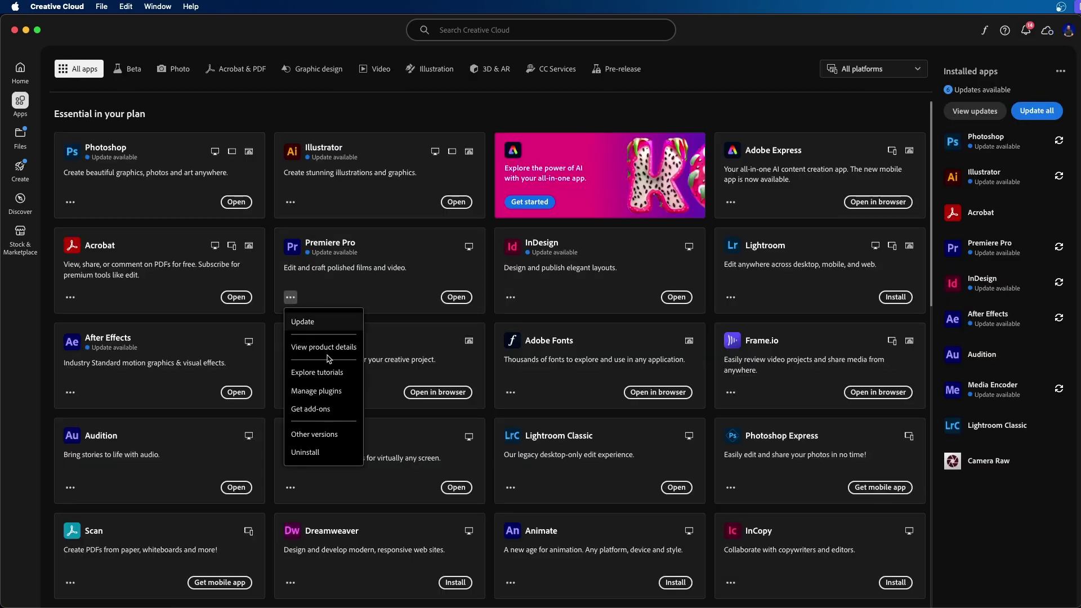
{"action": "left_click", "coordinate": [336, 435]}
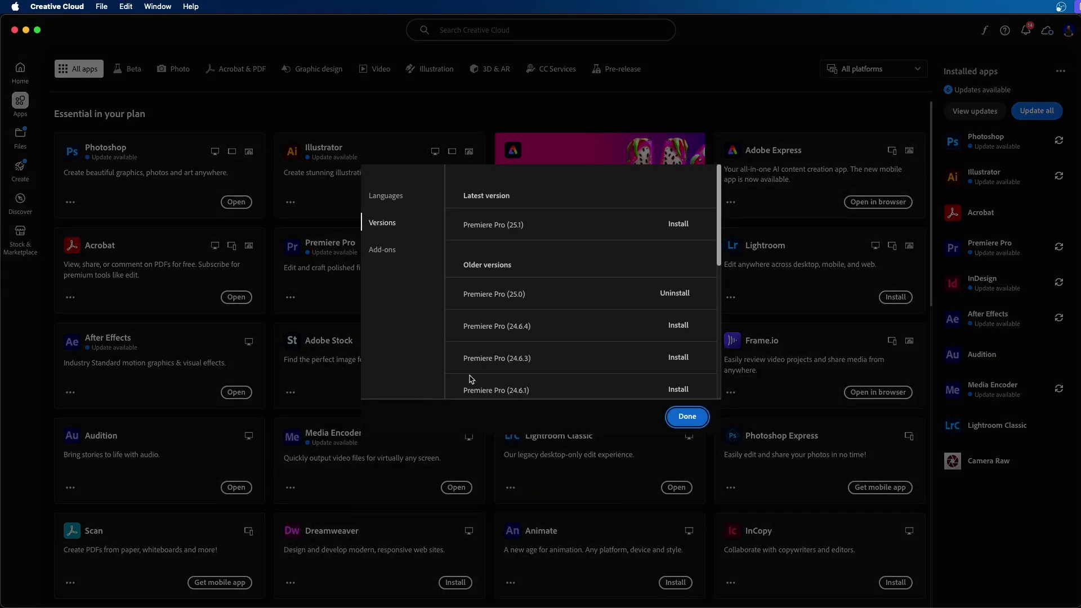
{"action": "scroll", "coordinate": [609, 275], "scroll_direction": "down", "scroll_amount": 5}
{"action": "scroll", "coordinate": [608, 275], "scroll_direction": "down", "scroll_amount": 2}
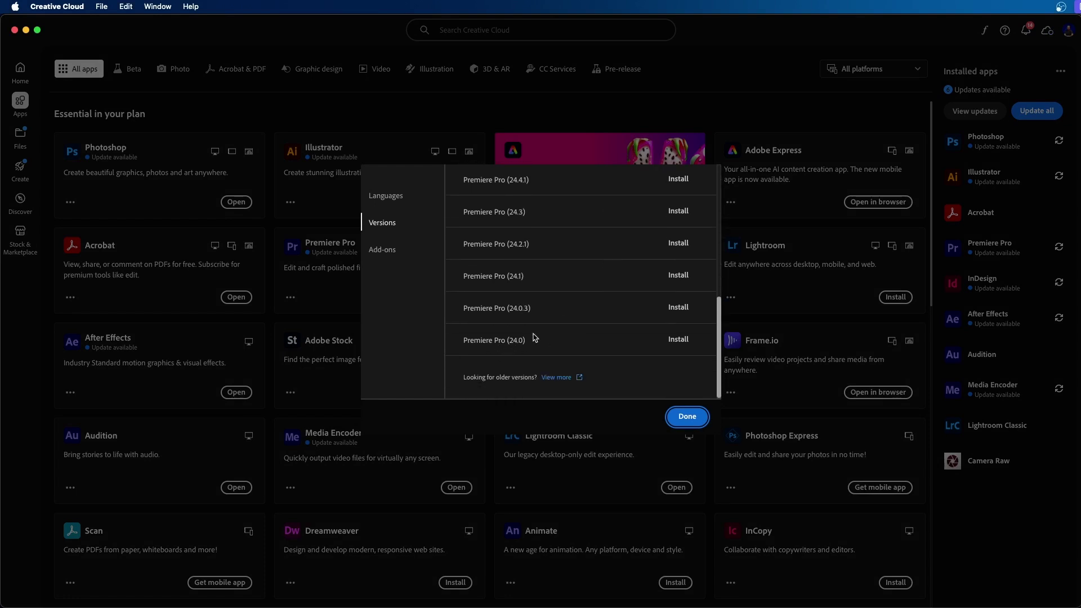
{"action": "scroll", "coordinate": [563, 331], "scroll_direction": "up", "scroll_amount": 7}
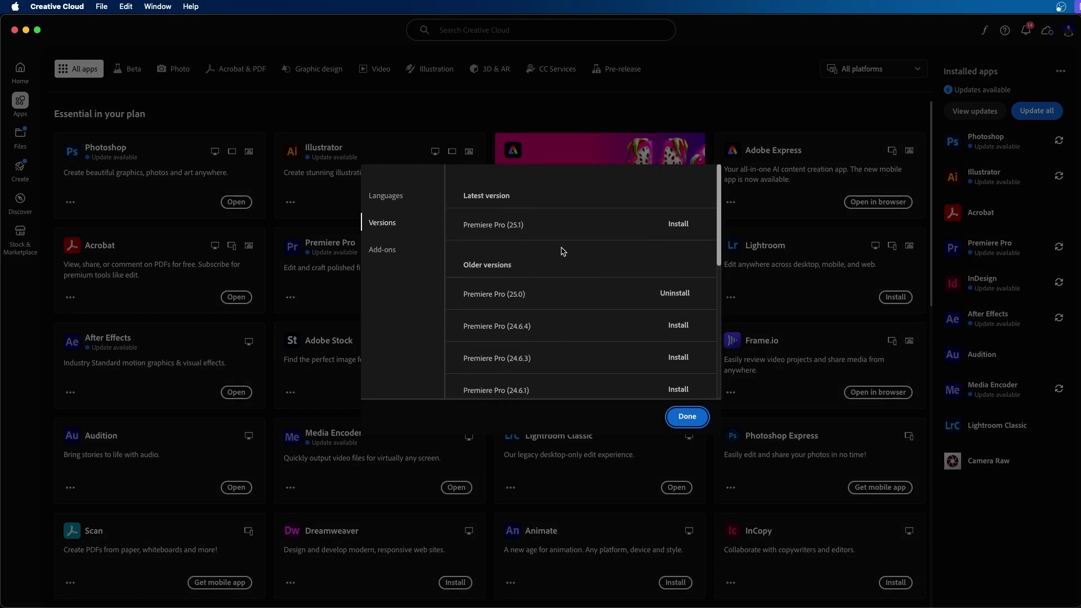
{"action": "scroll", "coordinate": [585, 271], "scroll_direction": "down", "scroll_amount": 7}
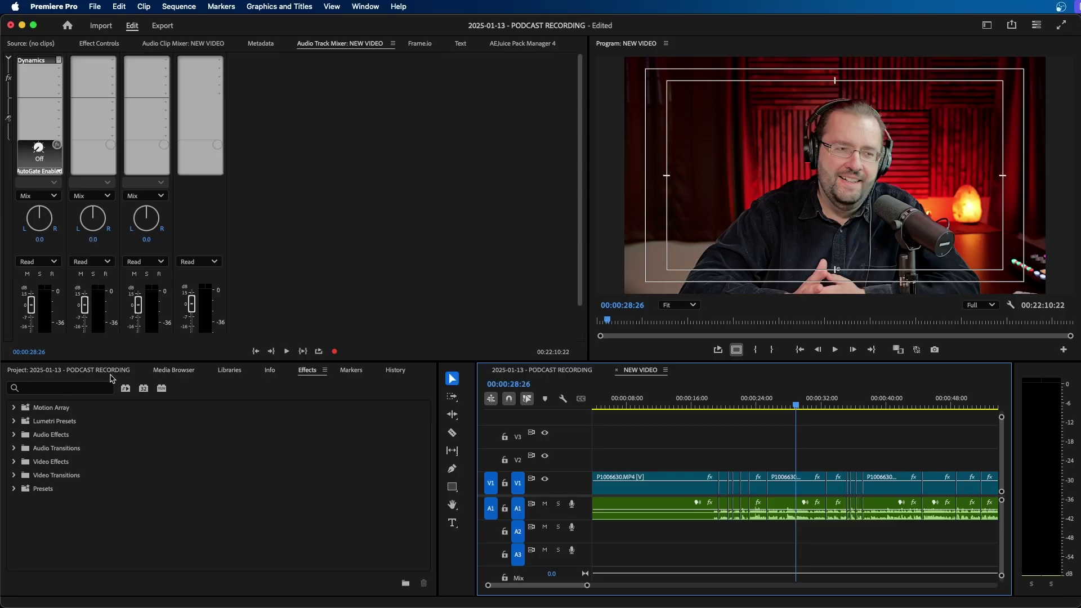
Step: Auto Reframe NEW VIDEO into a Vertical 9:16 sequence and switch to the Vertical workspace
{"action": "left_click", "coordinate": [175, 7]}
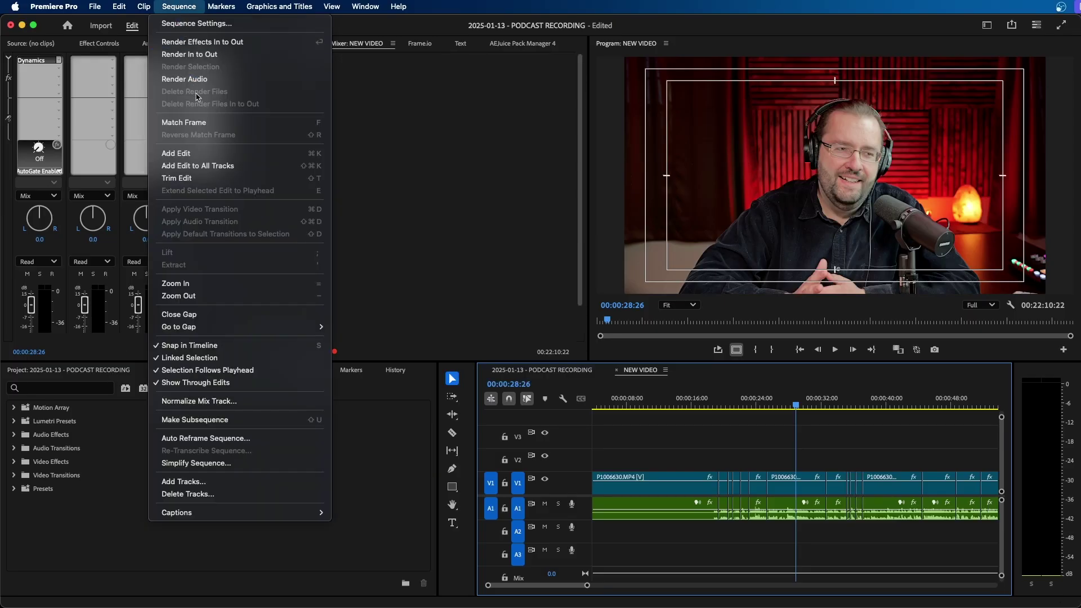
{"action": "left_click", "coordinate": [226, 438]}
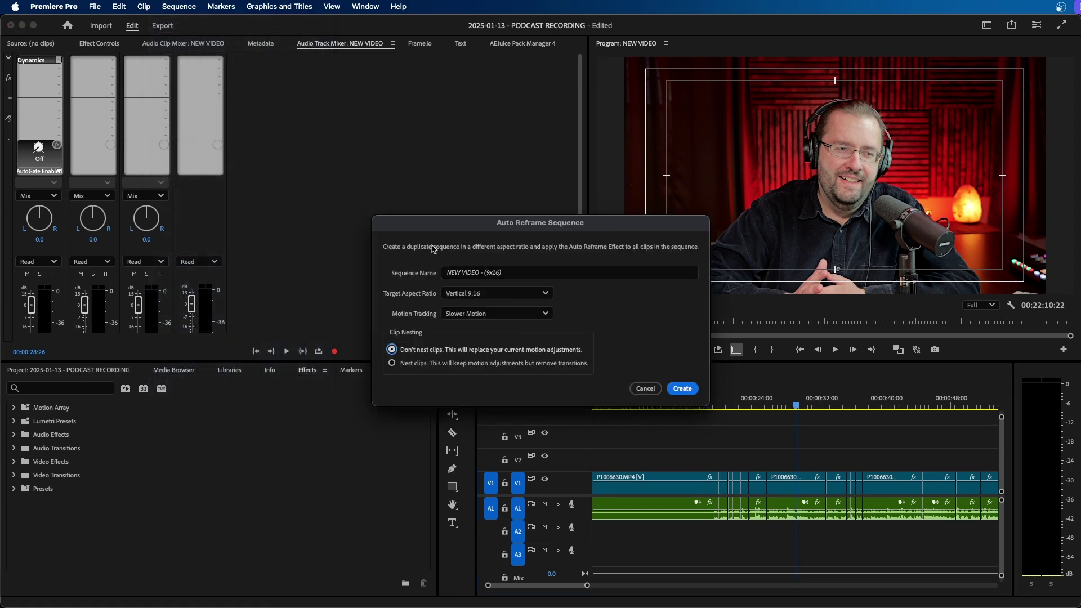
{"action": "left_click", "coordinate": [679, 387]}
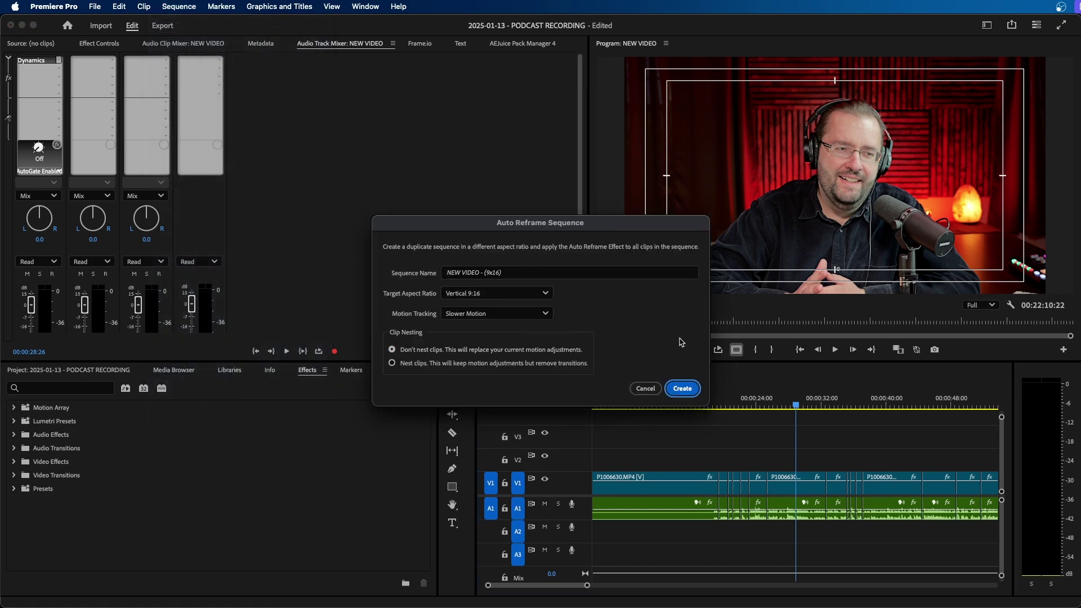
{"action": "left_click", "coordinate": [988, 28]}
{"action": "left_click", "coordinate": [994, 82]}
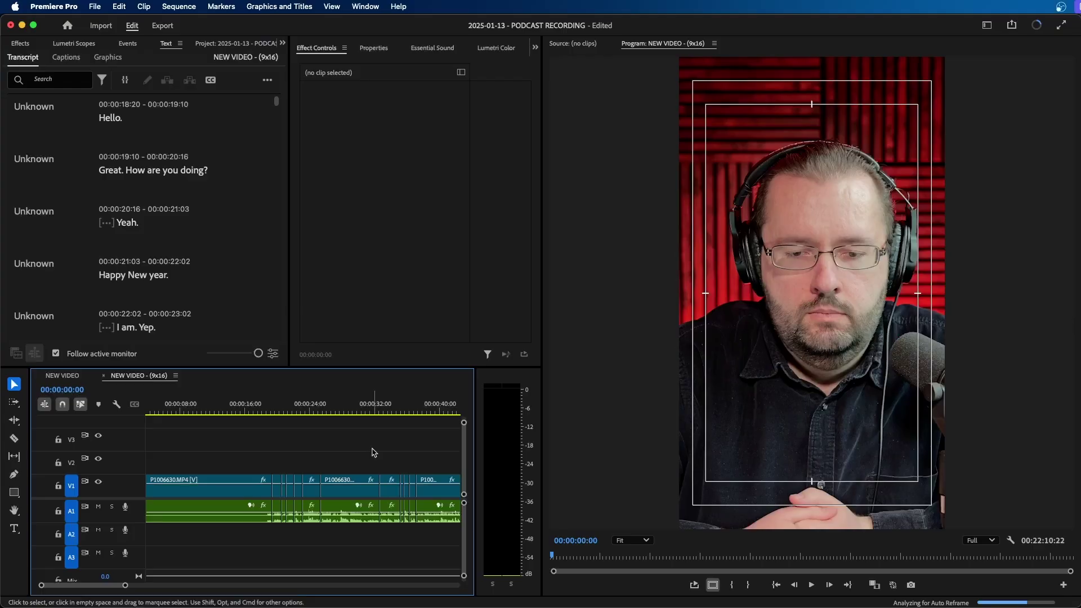
Step: Create Subtitle-preset captions from the transcript with a 7-character maximum and single lines
{"action": "key", "text": "minus"}
{"action": "key", "text": "minus"}
{"action": "key", "text": "minus"}
{"action": "key", "text": "minus"}
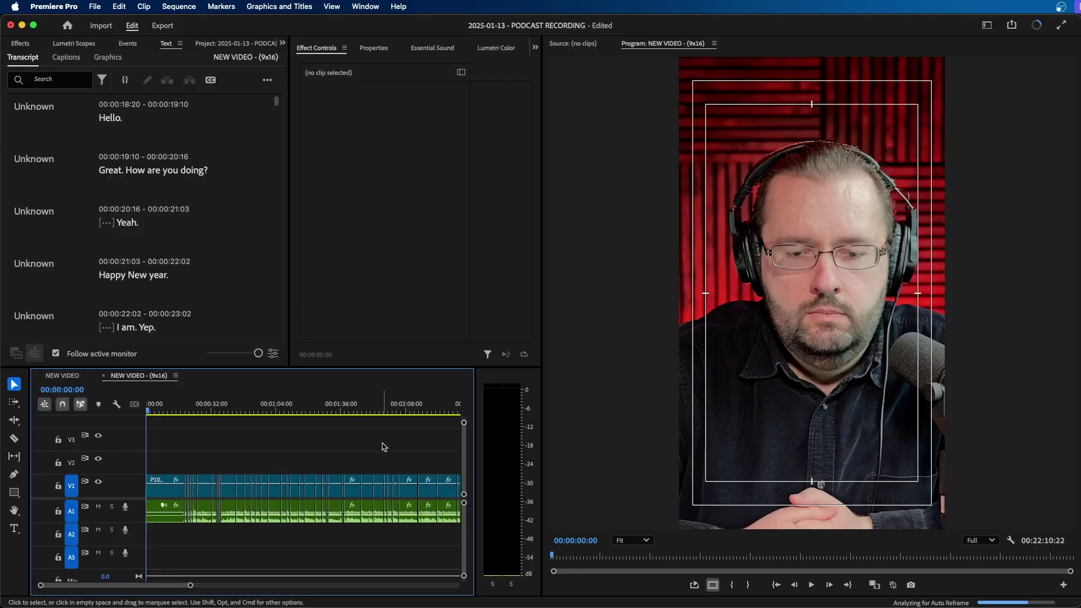
{"action": "left_click", "coordinate": [15, 57]}
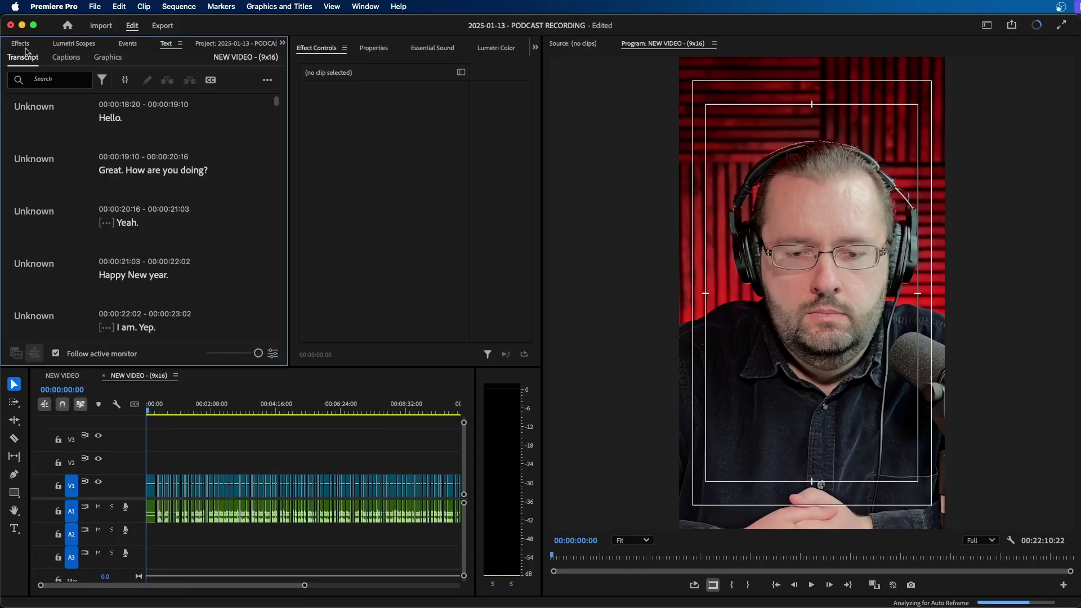
{"action": "left_click", "coordinate": [212, 81]}
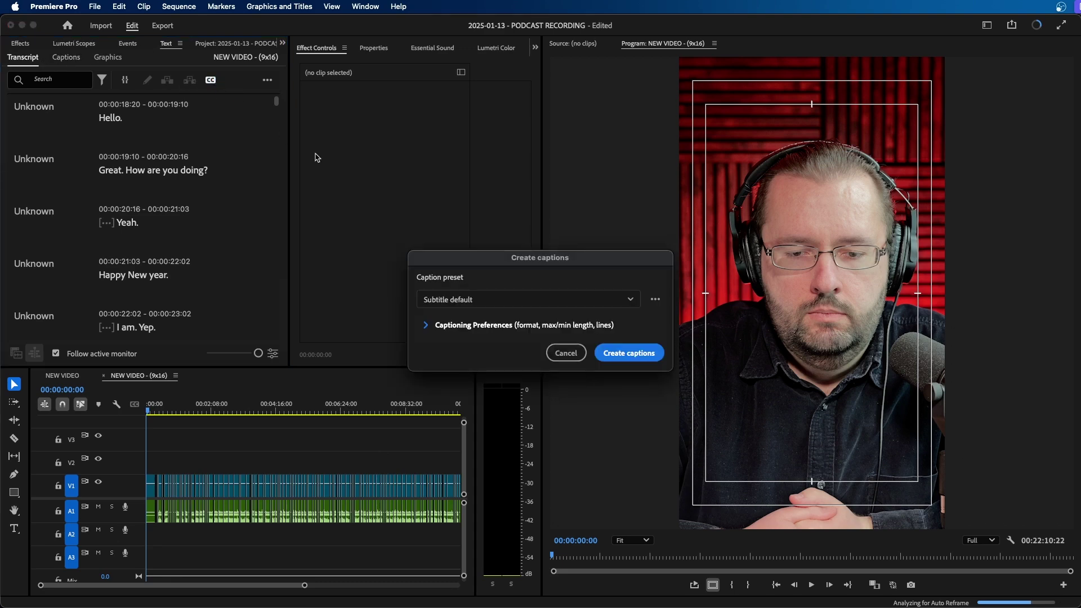
{"action": "left_click", "coordinate": [502, 297]}
{"action": "left_click", "coordinate": [479, 304]}
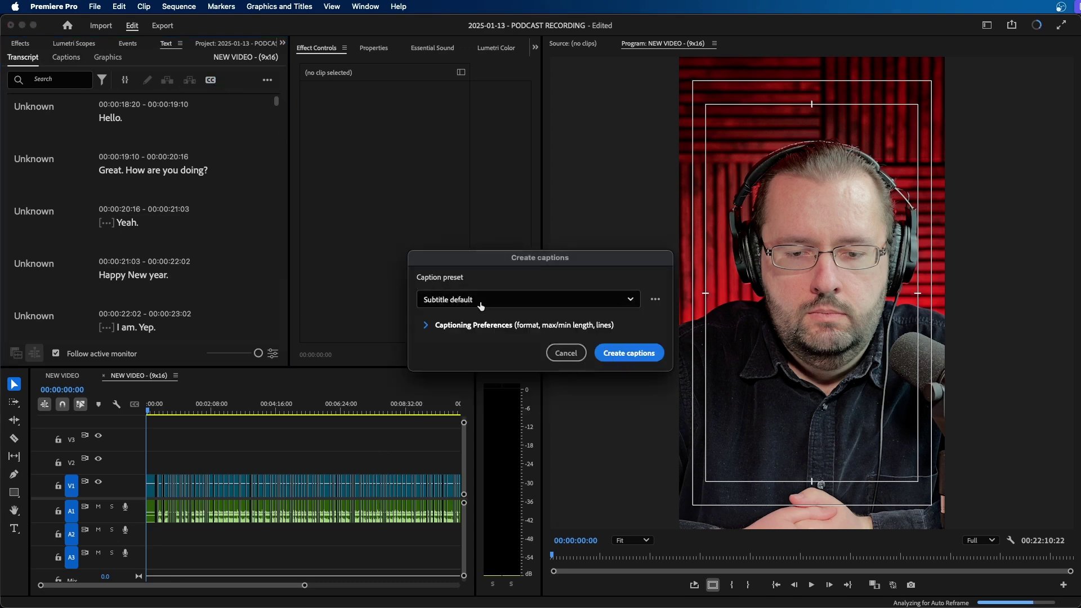
{"action": "left_click", "coordinate": [464, 325]}
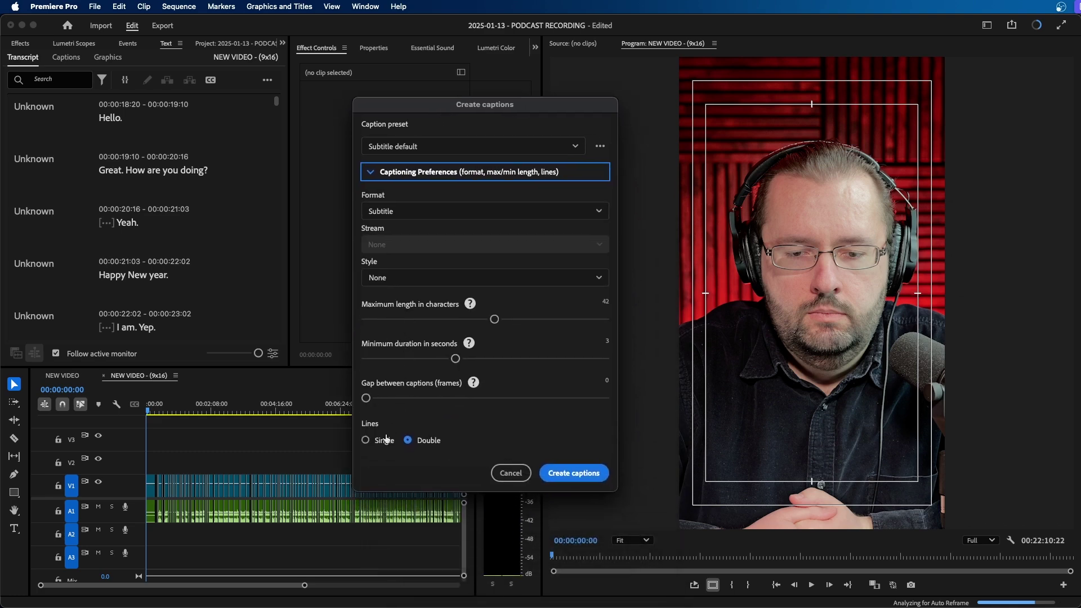
{"action": "left_click", "coordinate": [382, 441]}
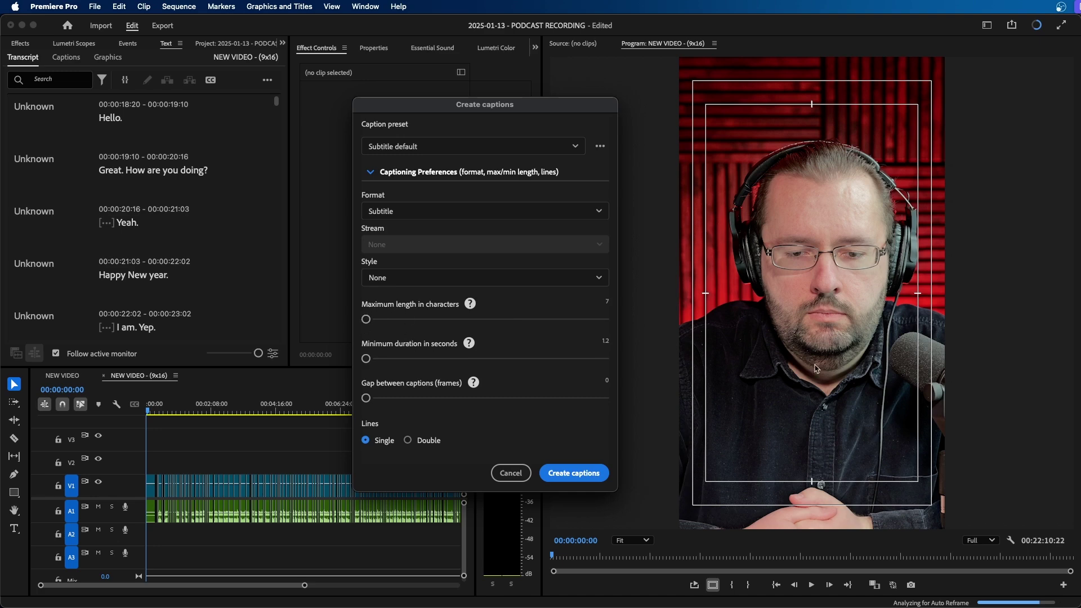
{"action": "left_click", "coordinate": [565, 472]}
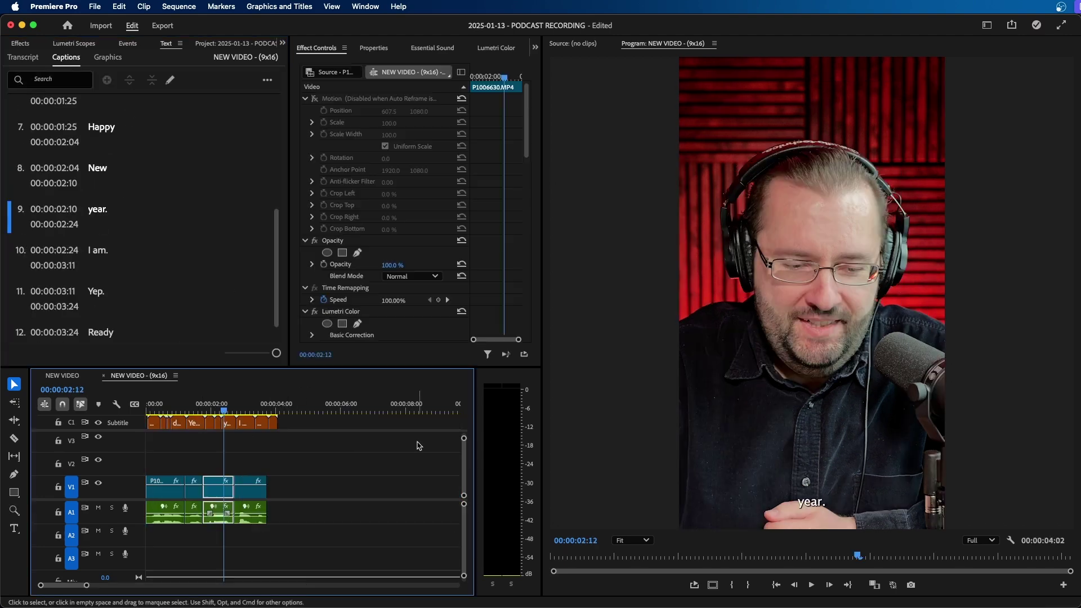
Step: Upgrade all C1 captions to graphic clips on V3, then select one and step forward five frames
{"action": "left_click", "coordinate": [227, 423]}
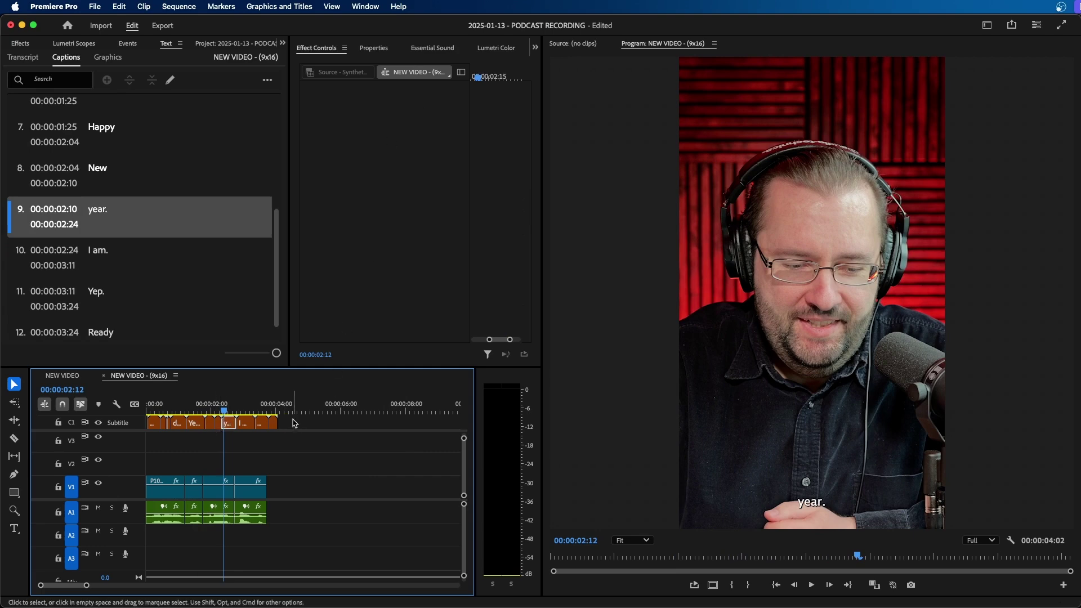
{"action": "left_click_drag", "start_coordinate": [295, 422], "coordinate": [148, 447]}
{"action": "left_click", "coordinate": [280, 7]}
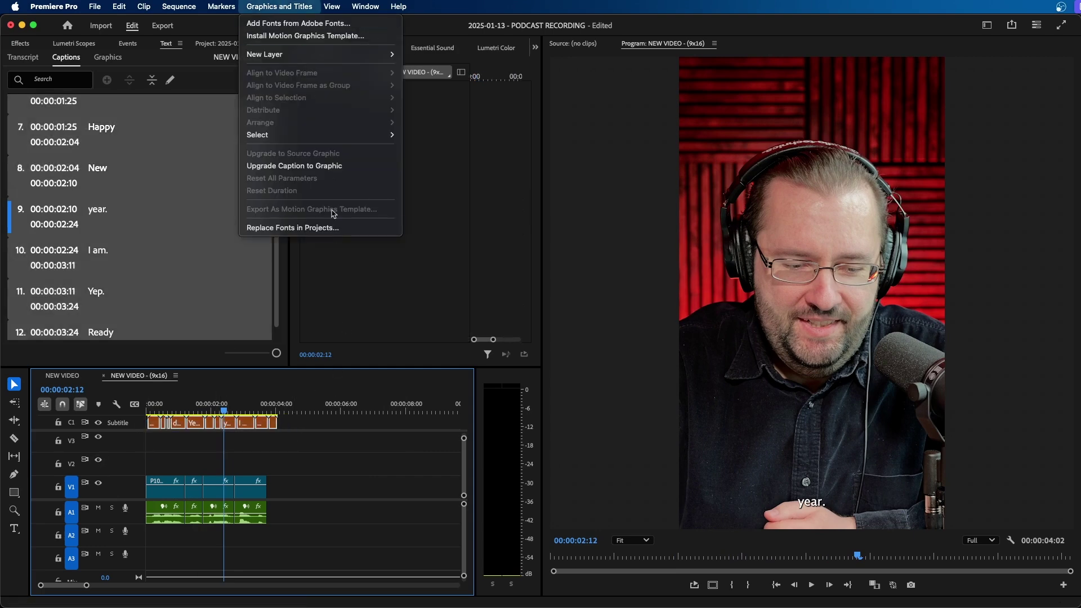
{"action": "left_click", "coordinate": [318, 167]}
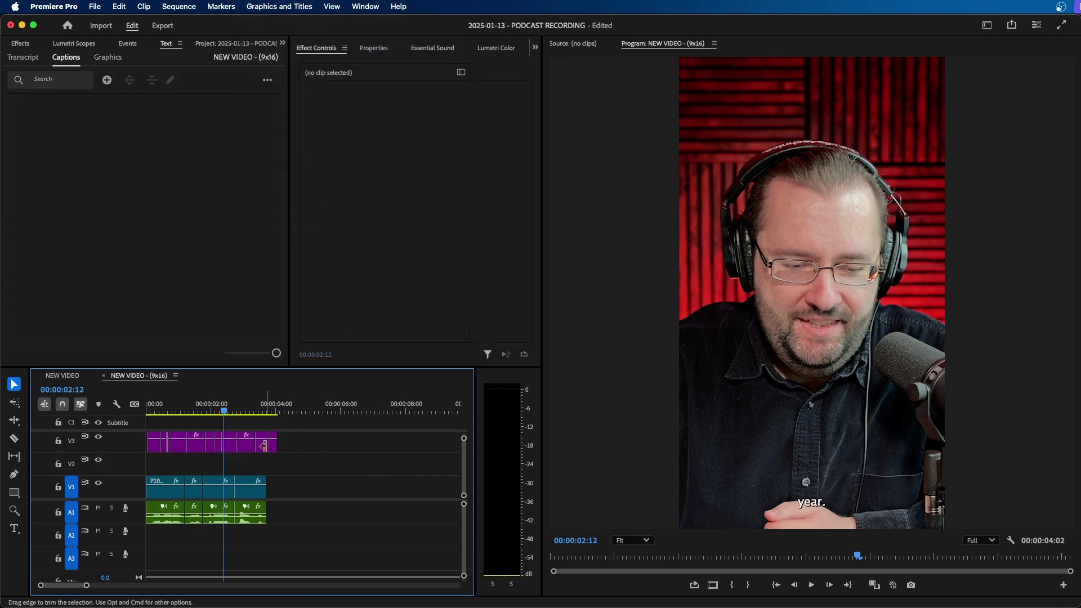
{"action": "left_click", "coordinate": [228, 445]}
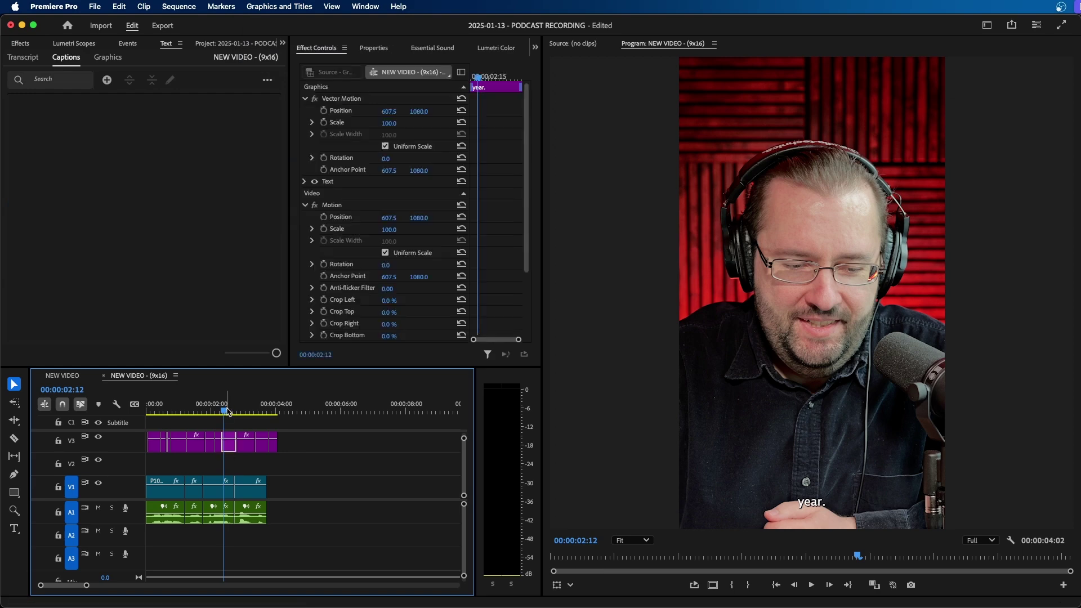
{"action": "key", "text": "shift+Right"}
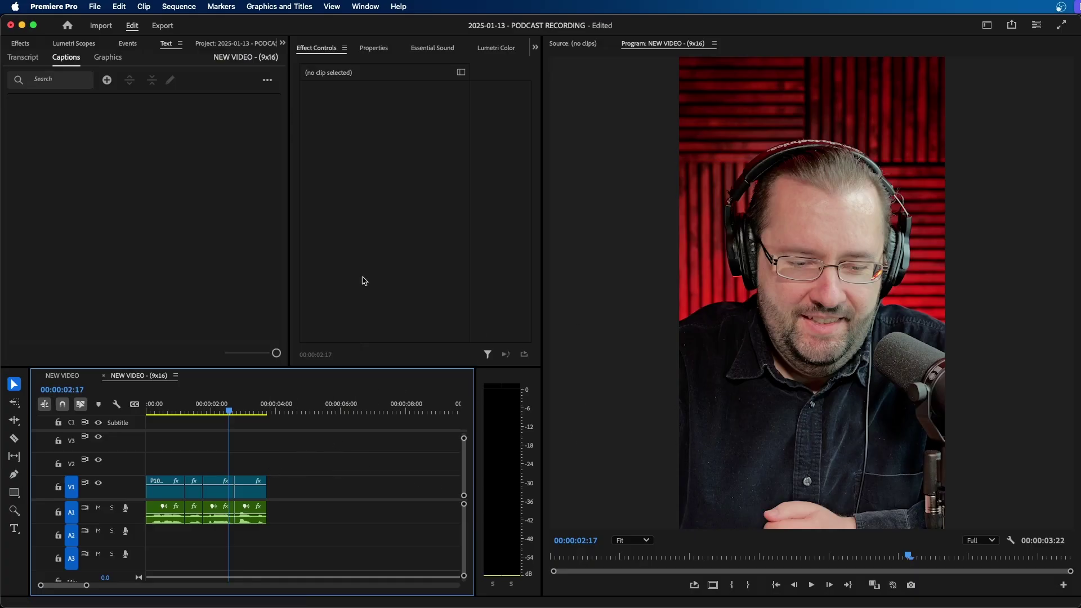
{"action": "left_click", "coordinate": [367, 7]}
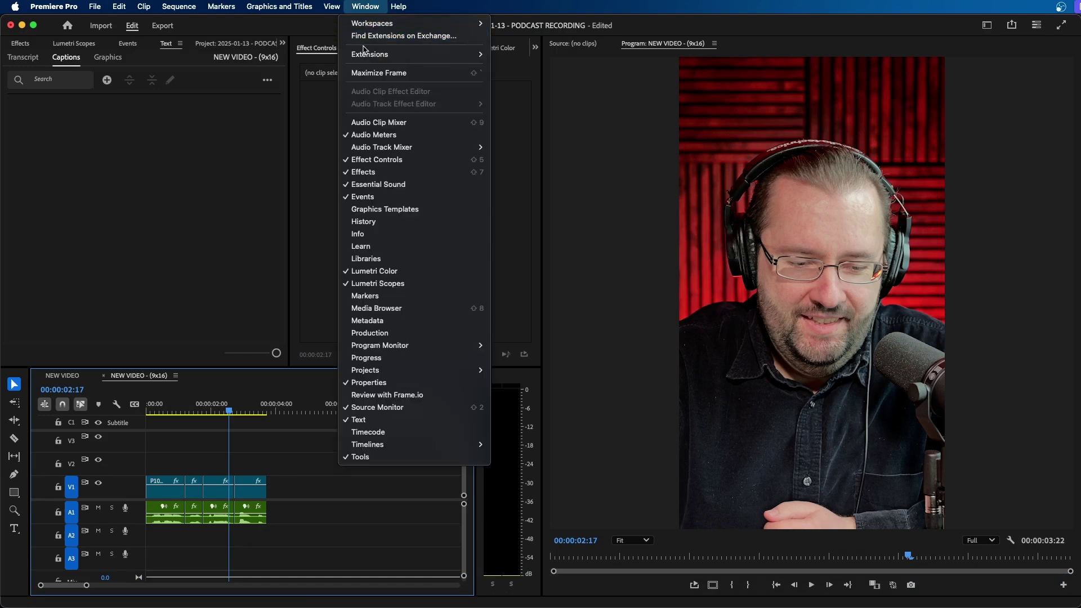
Step: Launch the SubMachine V2.3 extension from Window > Extensions
{"action": "mouse_move", "coordinate": [366, 55]}
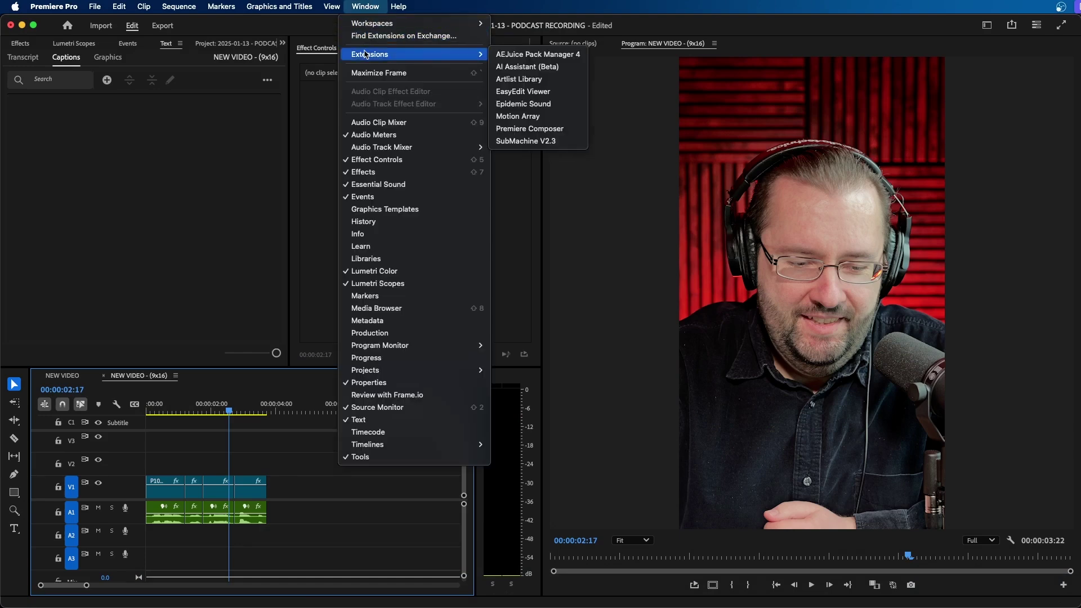
{"action": "left_click", "coordinate": [526, 142]}
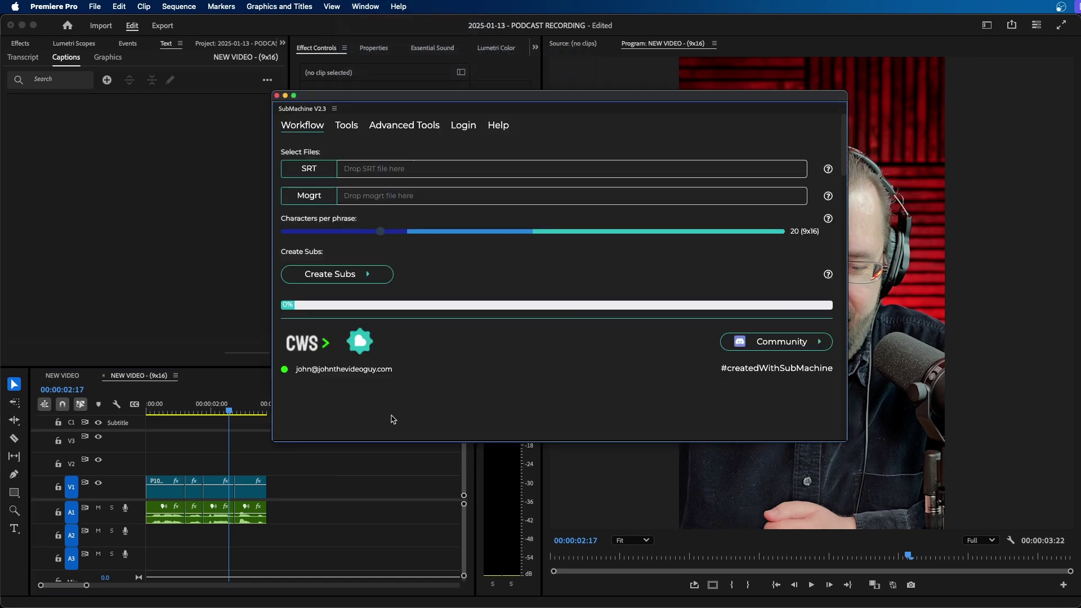